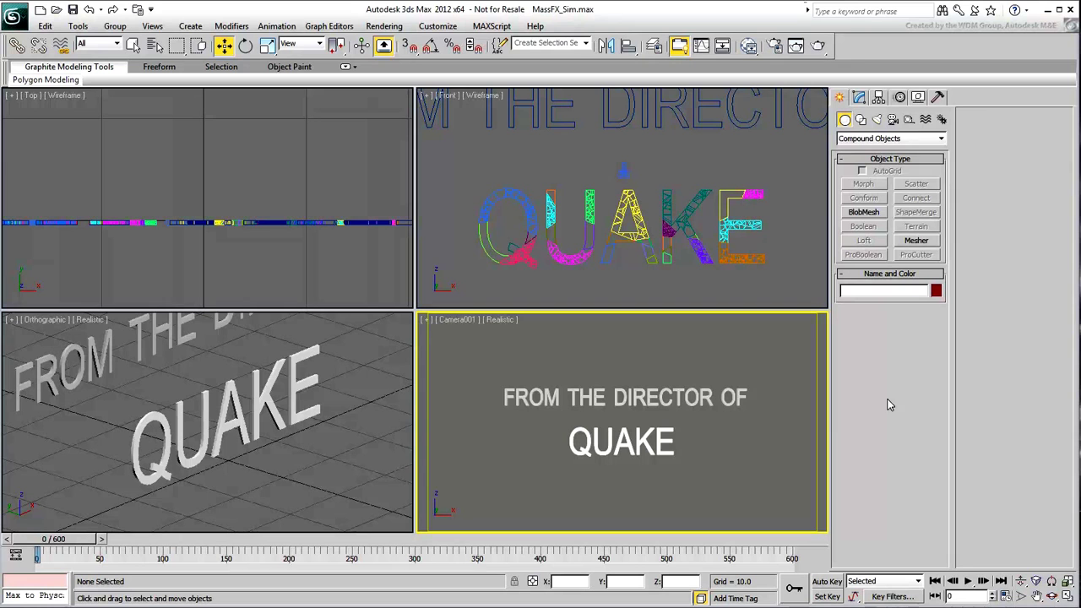
# Show the MassFX Toolbar and open MassFX Tools on its World tab
pyautogui.rightClick(863, 56)
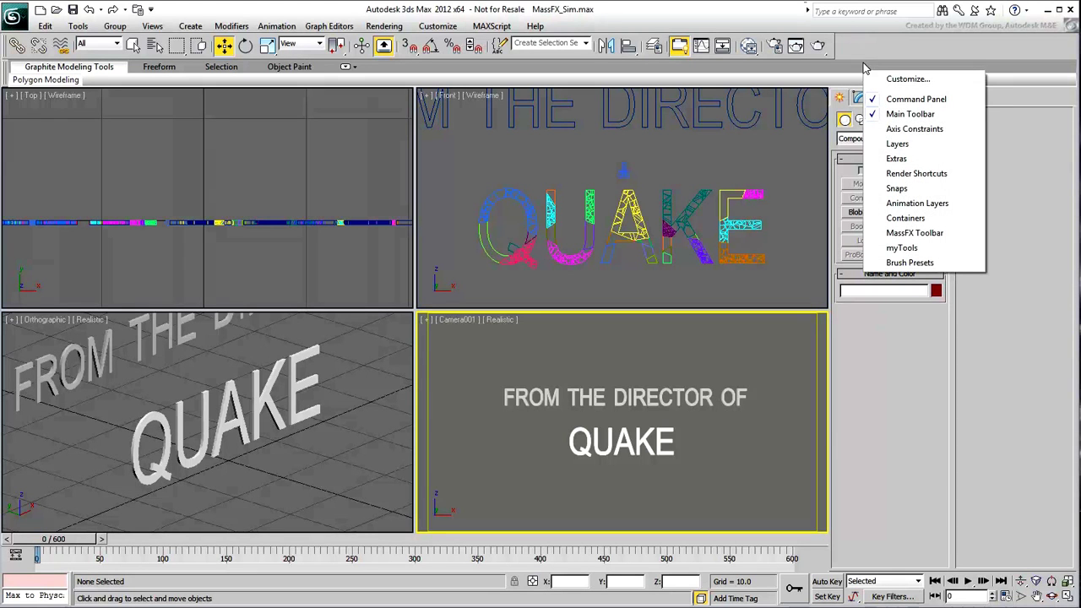
pyautogui.click(878, 236)
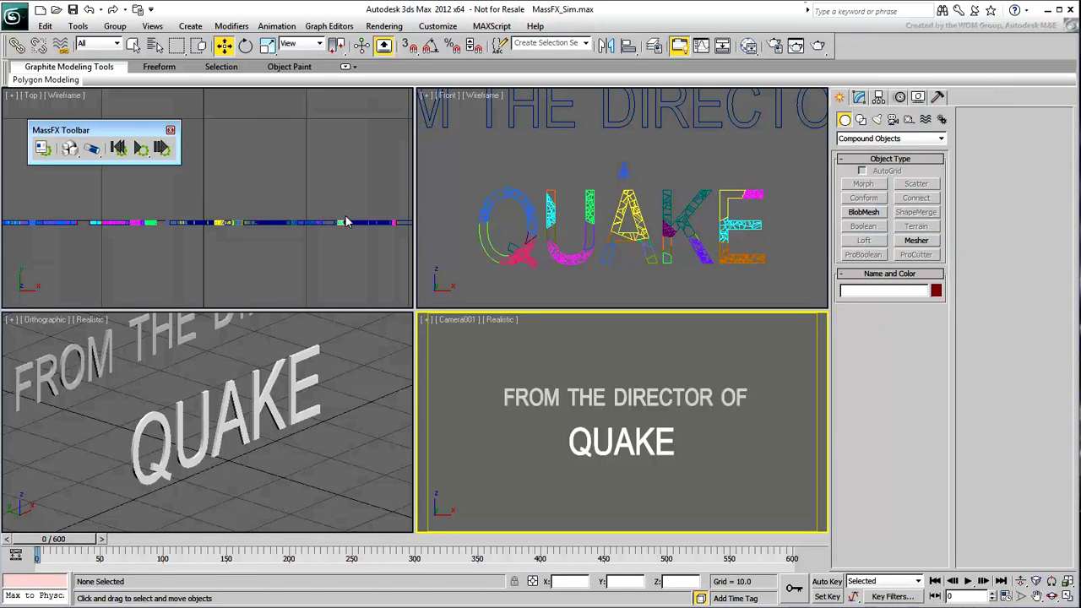
pyautogui.click(42, 152)
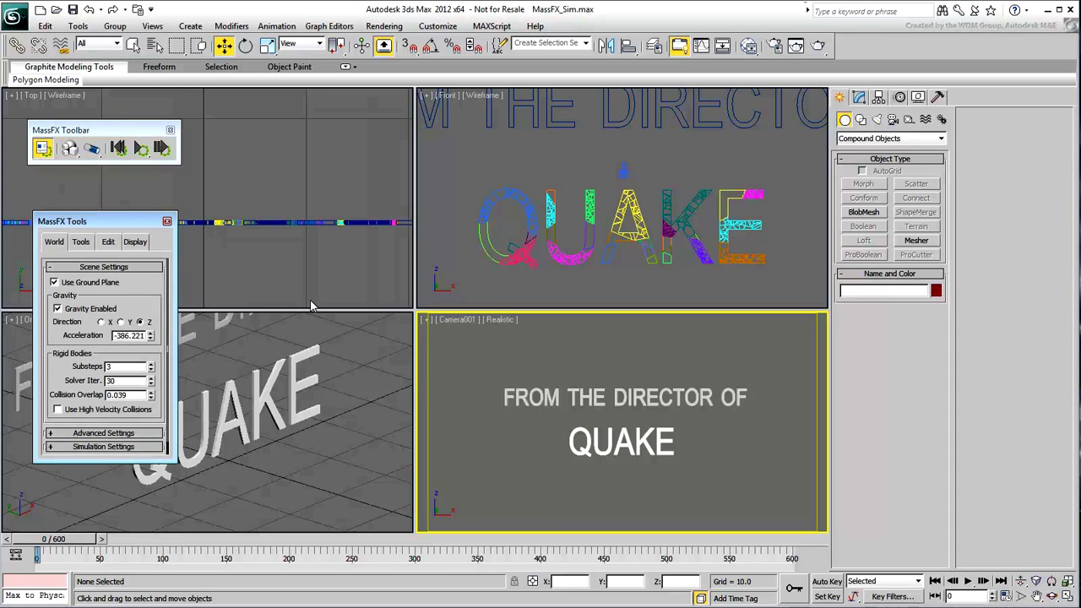
# Change the MassFX gravity acceleration from -386.221 to -10.0
pyautogui.click(599, 291)
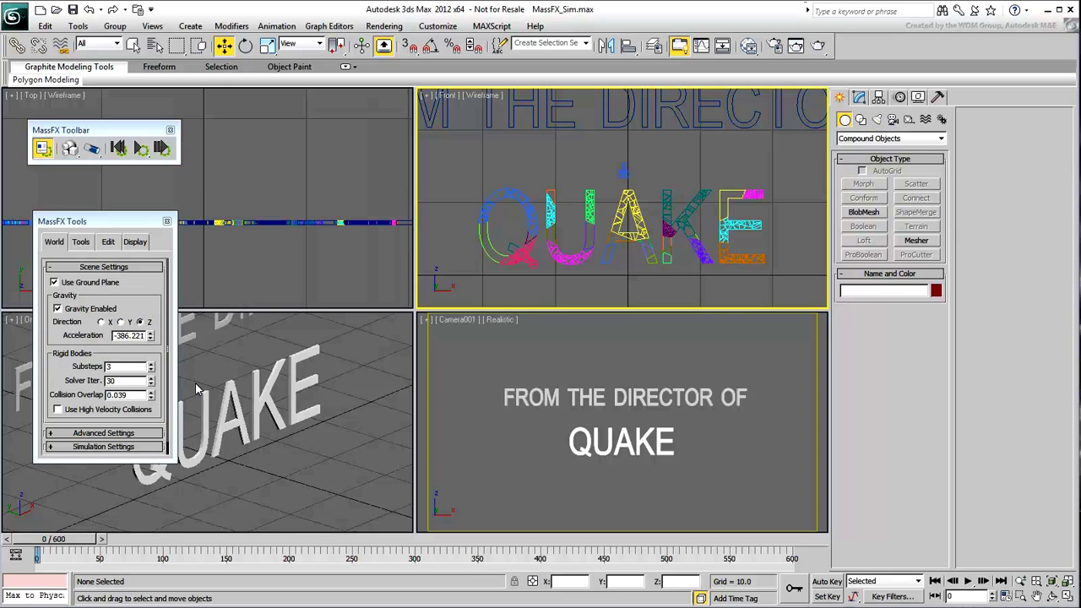
pyautogui.doubleClick(139, 336)
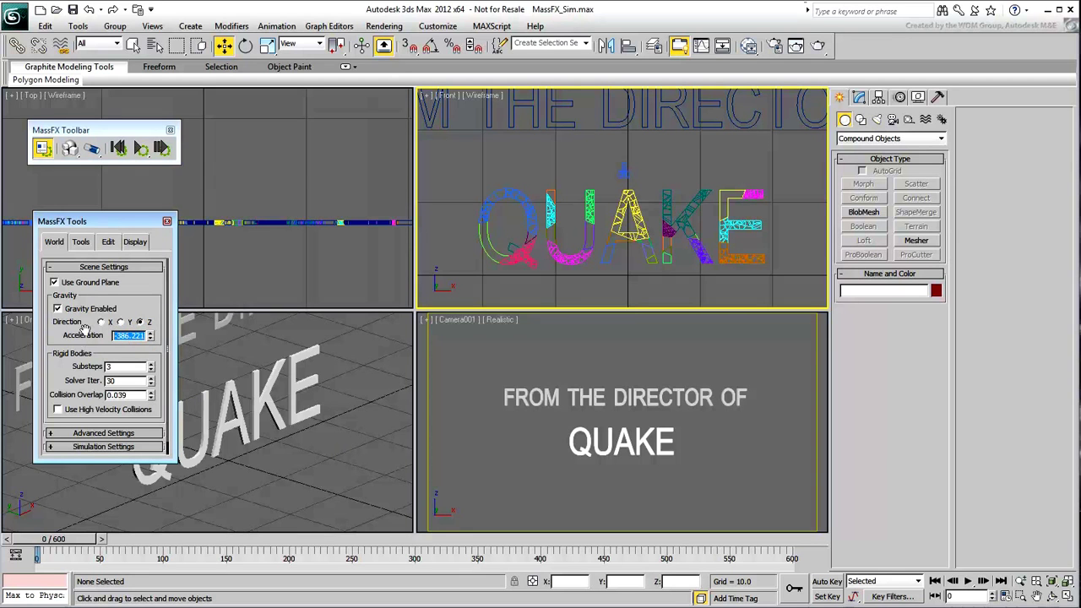
pyautogui.write('-10')
pyautogui.press('Return')
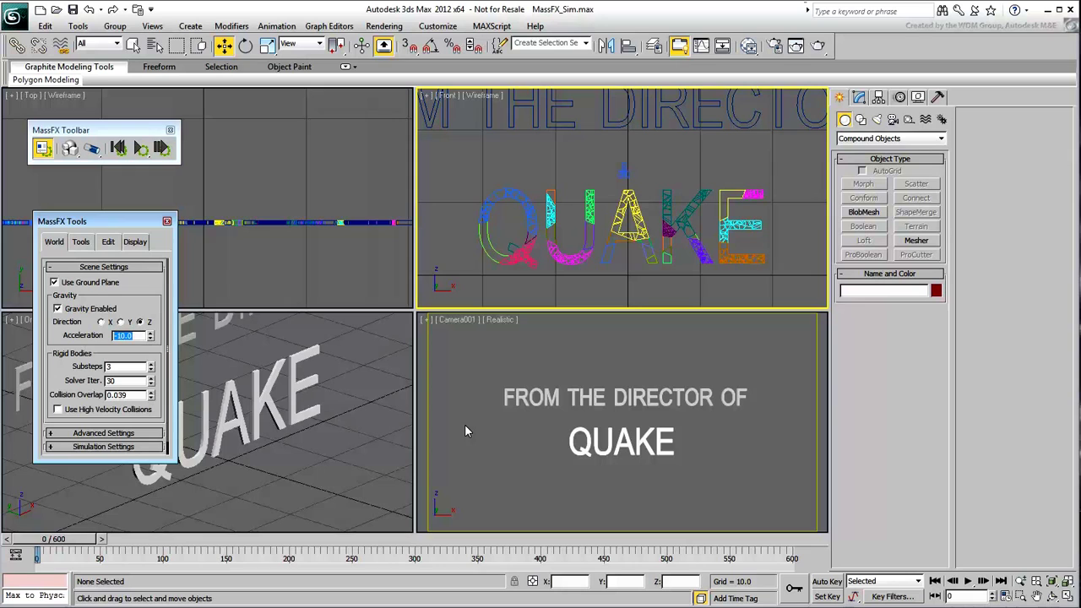
# Marquee-select all 377 QUAKE fragments and set them as Kinematic Rigid Bodies
pyautogui.moveTo(718, 490); pyautogui.dragTo(520, 462)
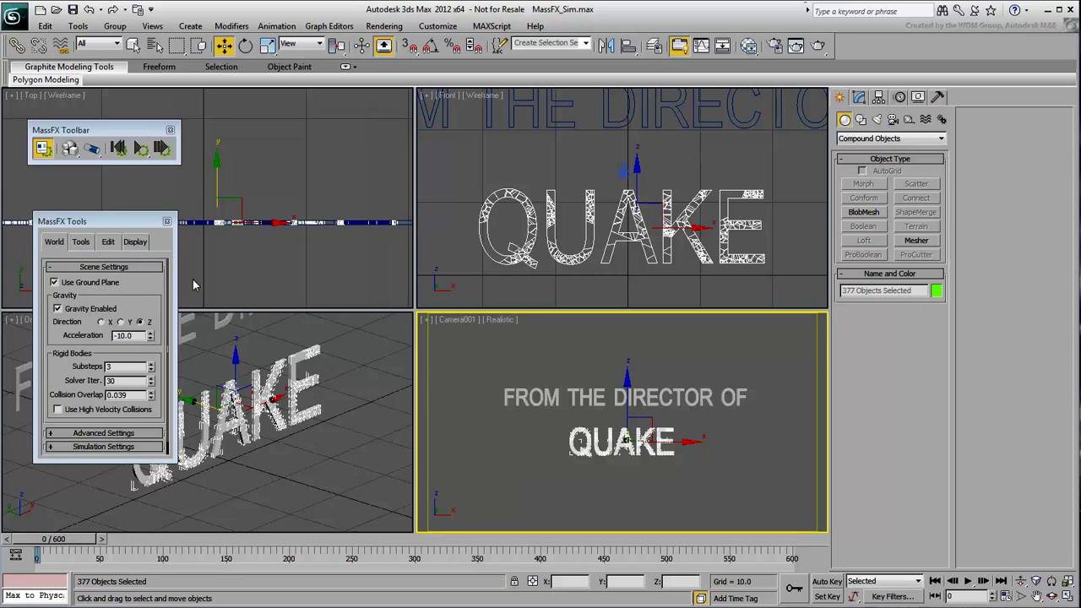
pyautogui.click(71, 149)
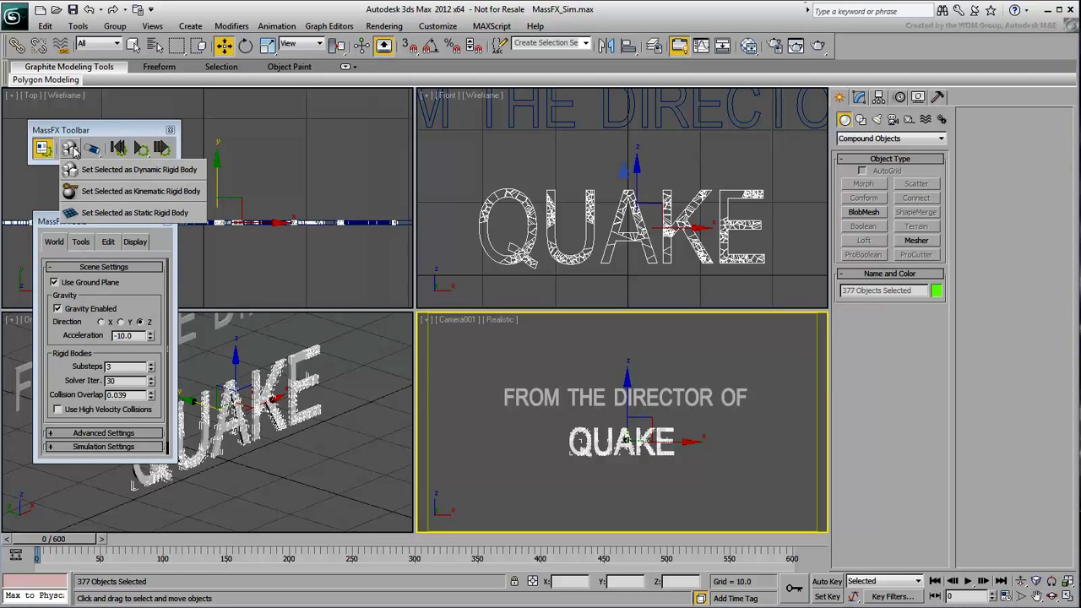
pyautogui.moveTo(73, 149); pyautogui.dragTo(154, 197)
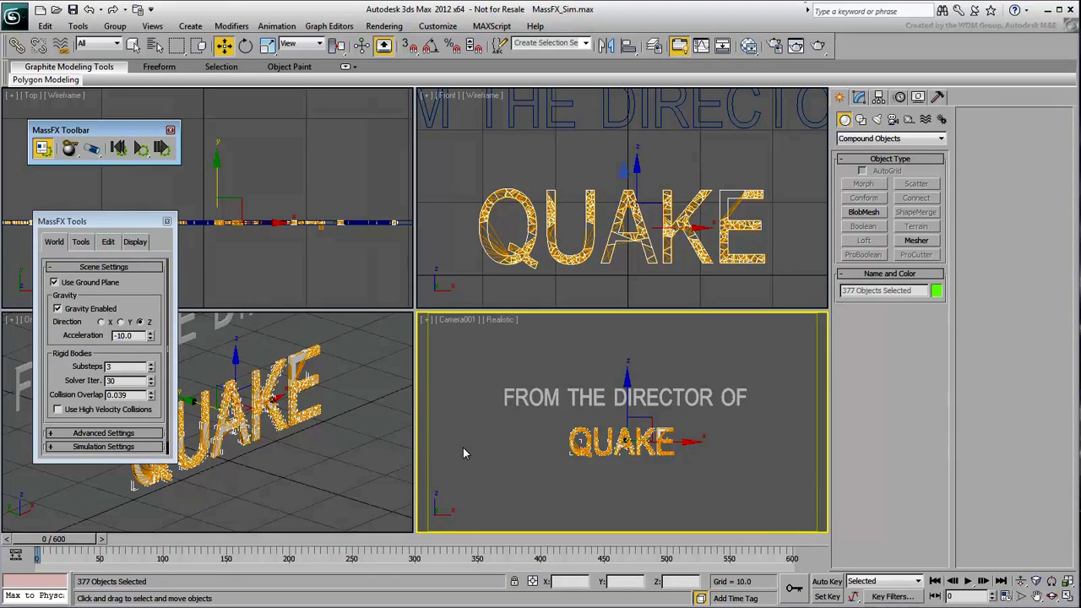
# Apply the Concrete preset (static friction 0.5, dynamic friction 0.2, bounciness 0.1) to the fragments
pyautogui.click(107, 243)
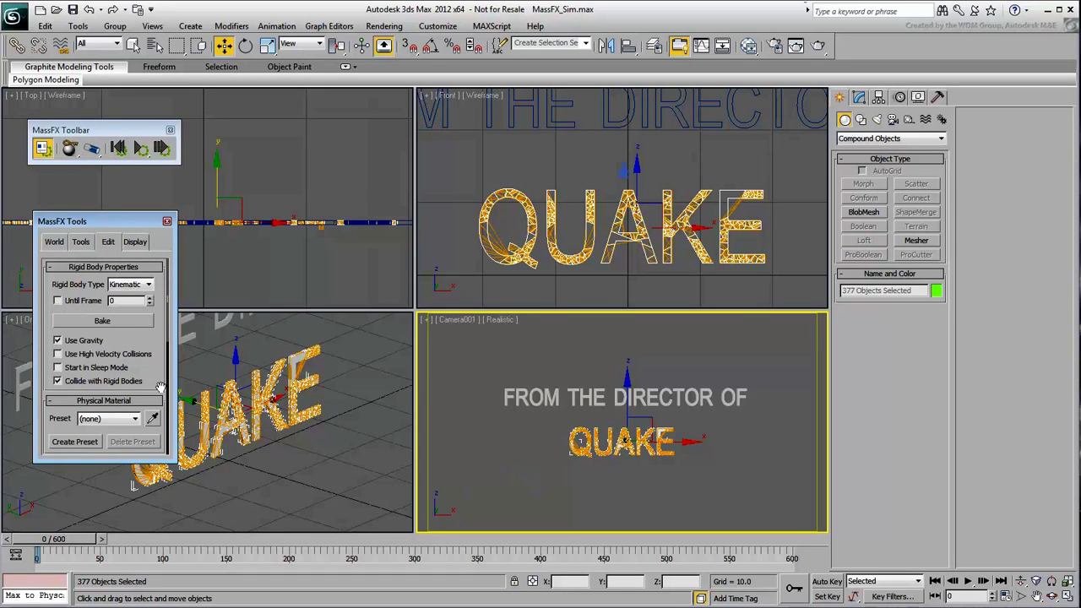
pyautogui.moveTo(162, 375); pyautogui.dragTo(154, 263)
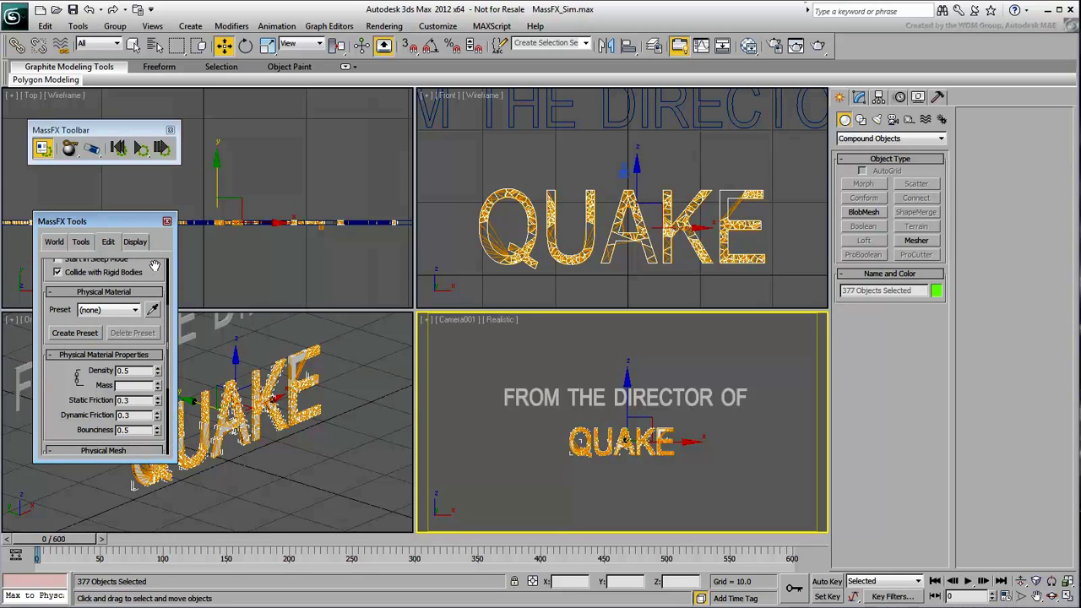
pyautogui.click(133, 310)
pyautogui.click(104, 351)
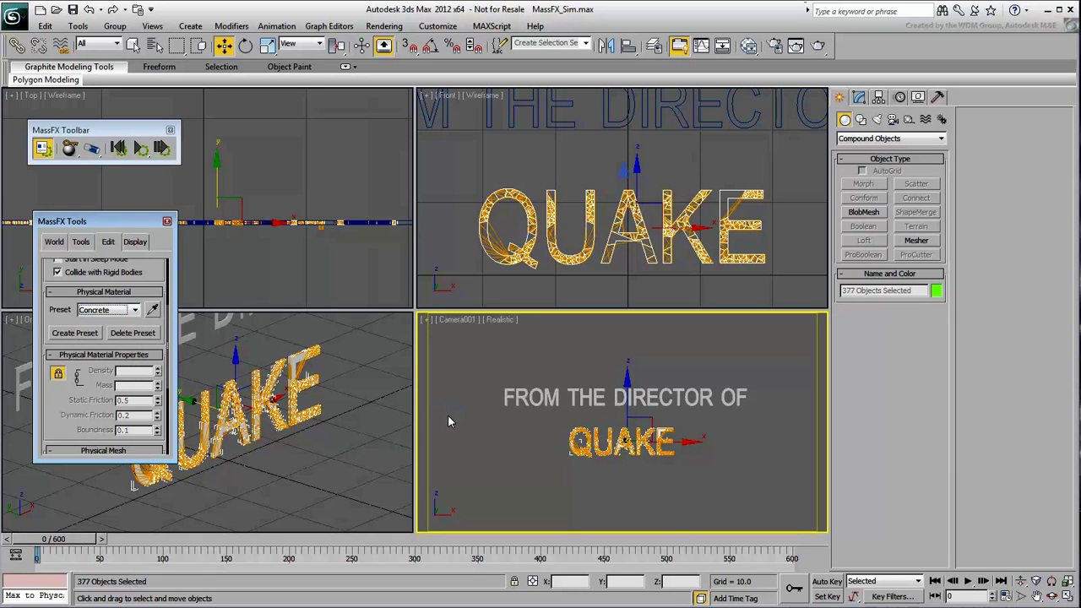
pyautogui.moveTo(46, 416); pyautogui.dragTo(60, 300)
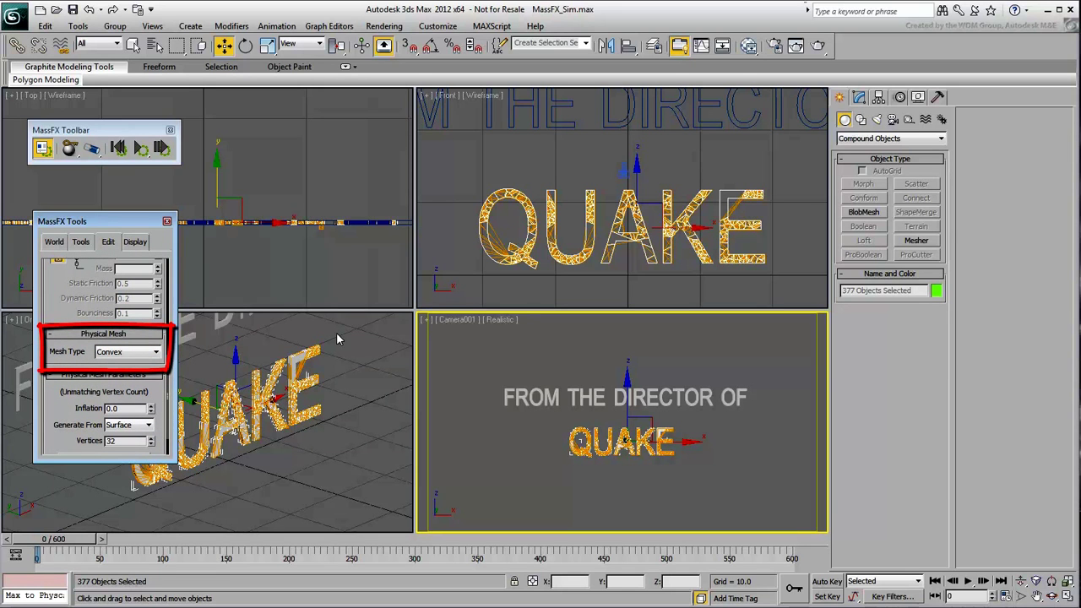
# Maximize the Front view, zoom onto the Q, and select its fragment Line008
pyautogui.rightClick(564, 282)
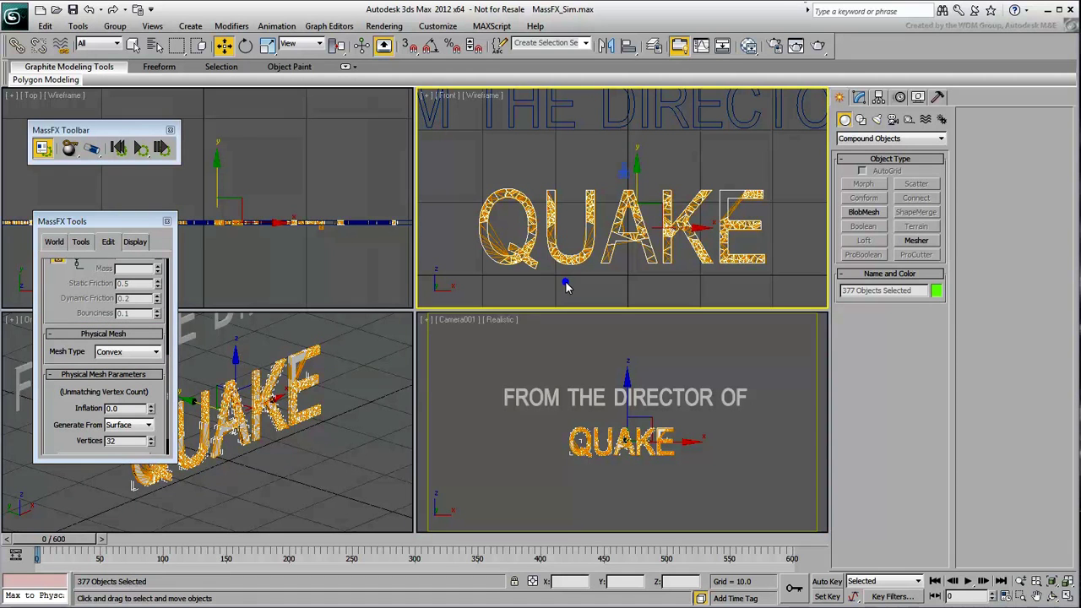
pyautogui.hotkey('alt', 'w')
pyautogui.scroll(5, 409, 389)
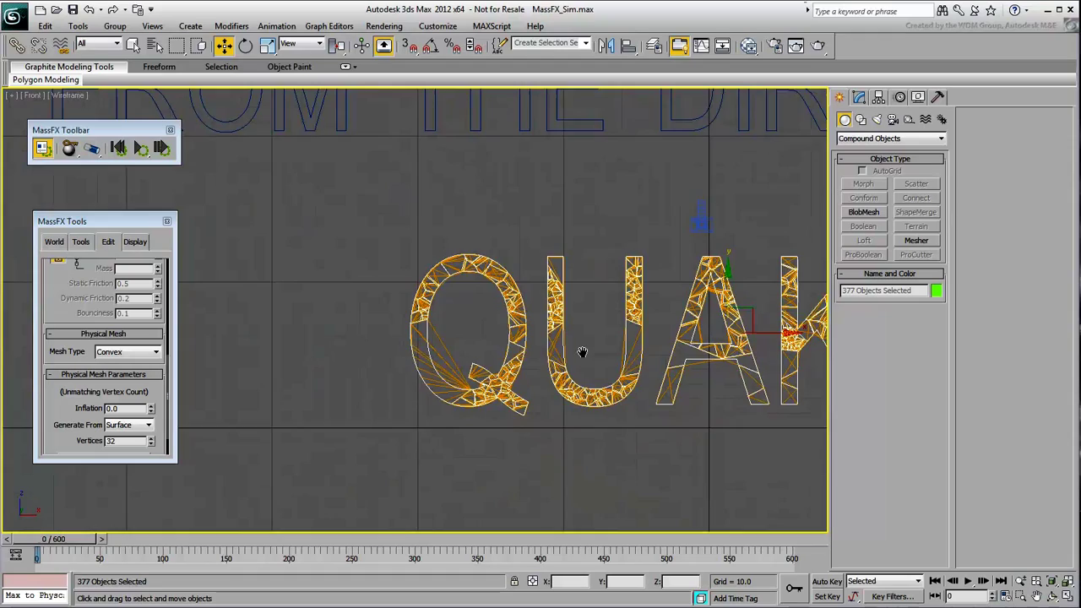
pyautogui.scroll(2, 409, 389)
pyautogui.moveTo(430, 381); pyautogui.dragTo(527, 272, button='middle')
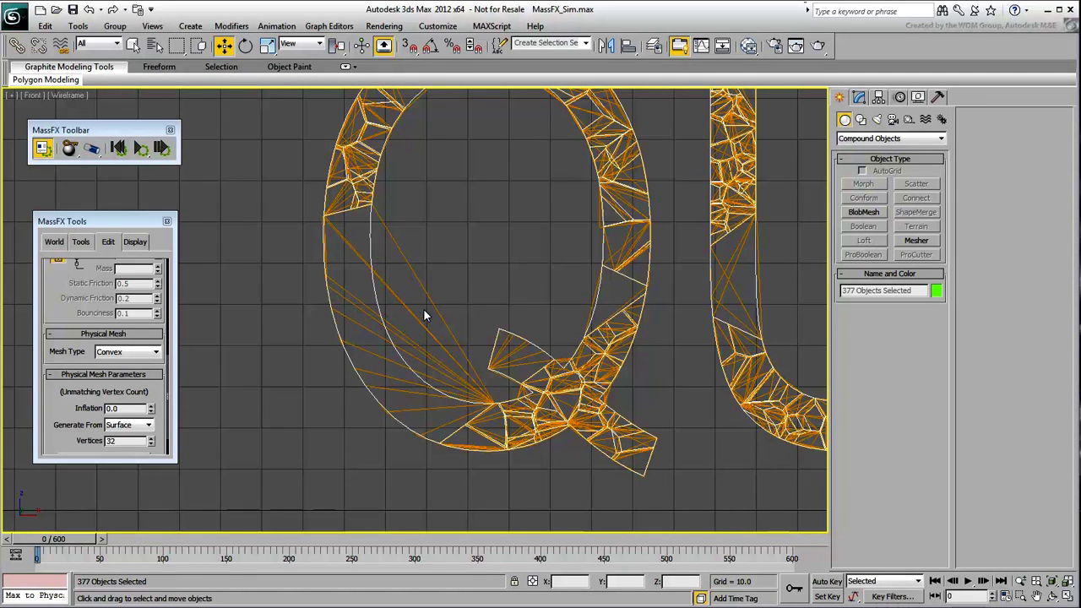
pyautogui.moveTo(297, 346); pyautogui.dragTo(380, 366)
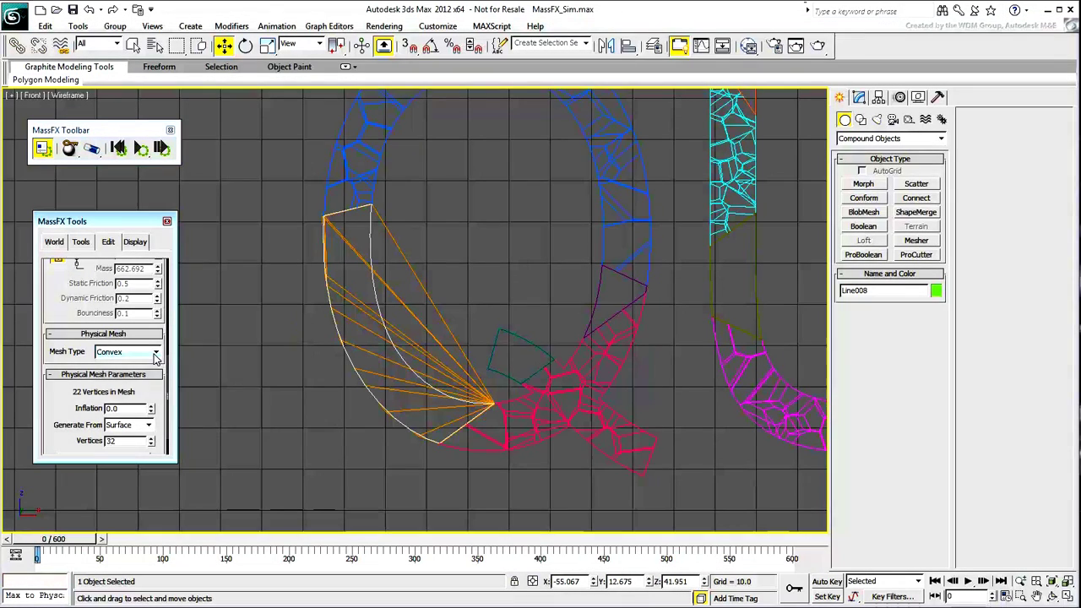
# Switch Line008's physics mesh type to Composite and generate its hulls
pyautogui.click(156, 351)
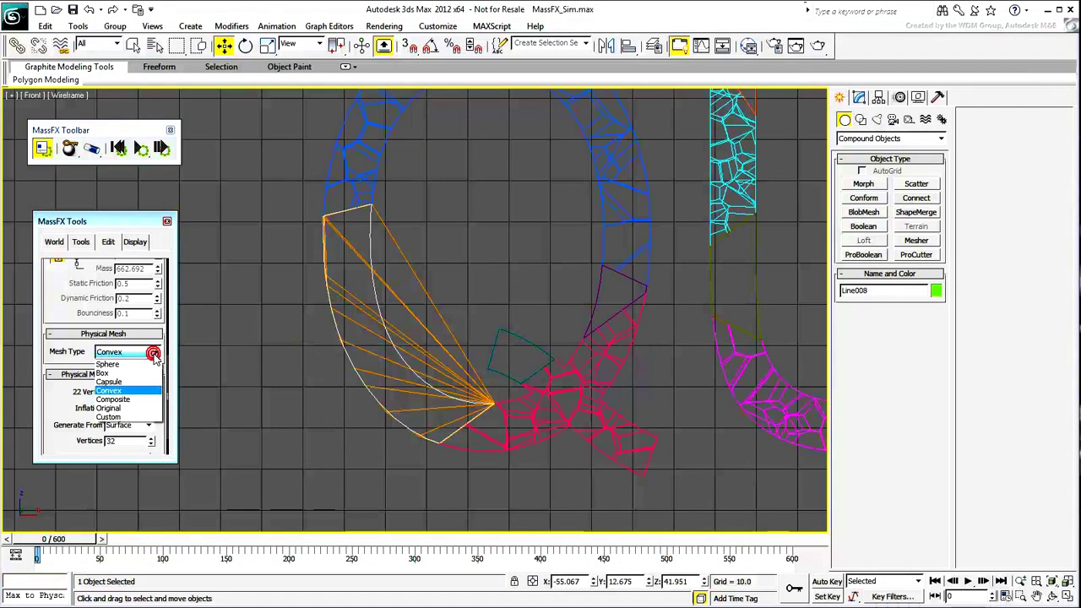
pyautogui.click(127, 400)
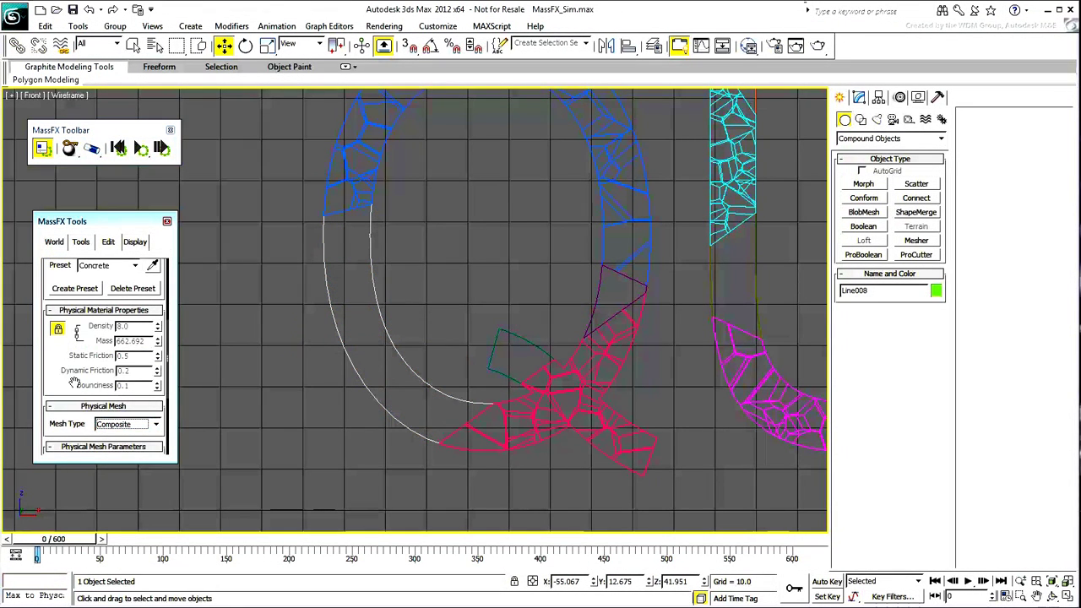
pyautogui.moveTo(72, 368); pyautogui.dragTo(75, 257)
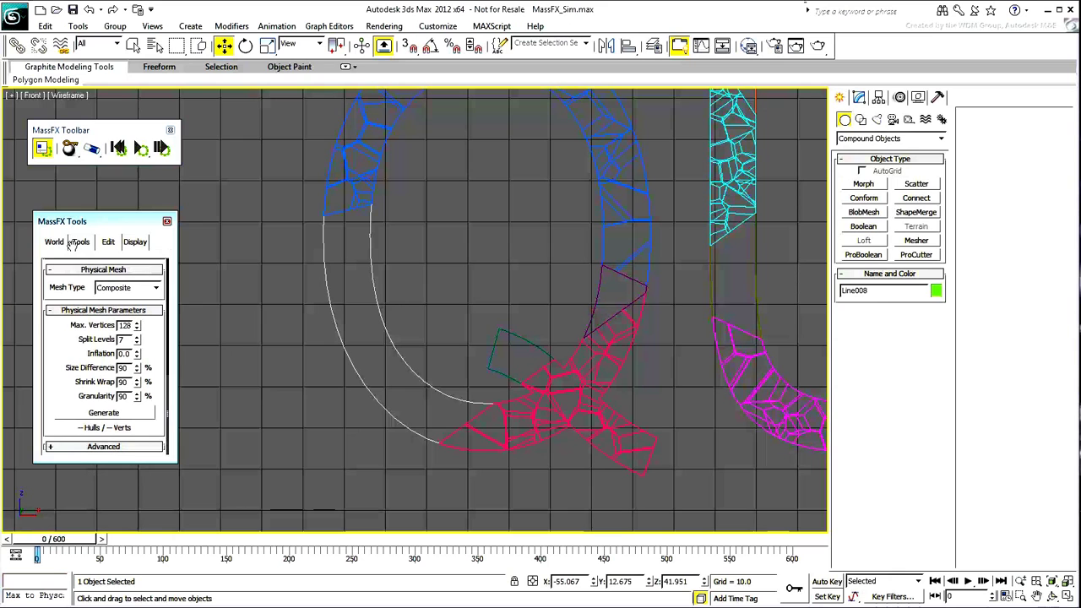
pyautogui.click(117, 416)
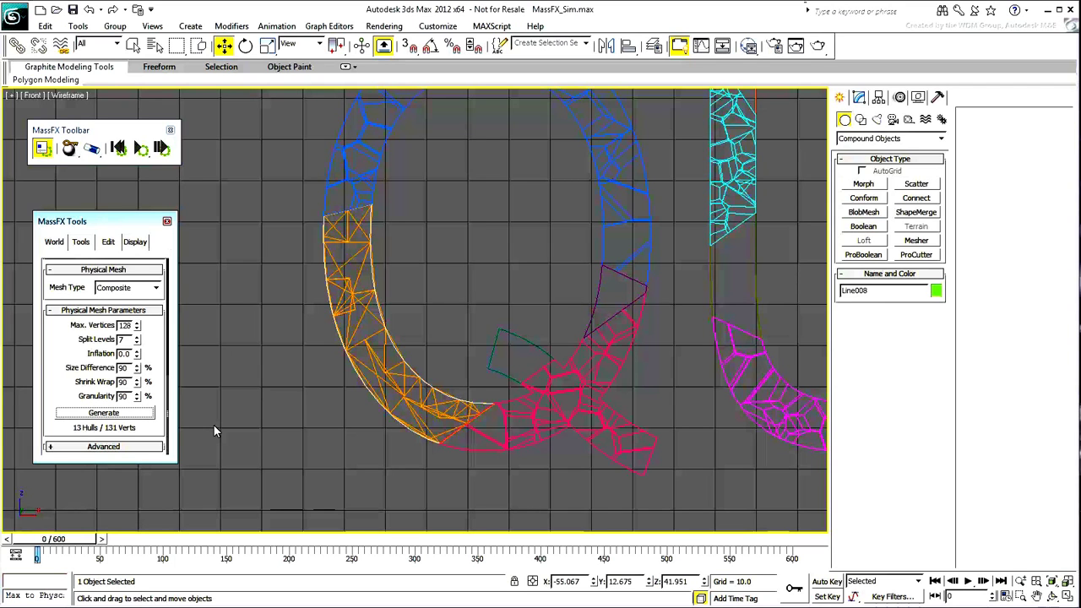
# Lower Split Levels from 7 to 3 and regenerate, giving 3 hulls and 44 vertices
pyautogui.click(135, 342)
pyautogui.click(135, 342)
pyautogui.click(136, 342)
pyautogui.click(136, 342)
pyautogui.click(103, 413)
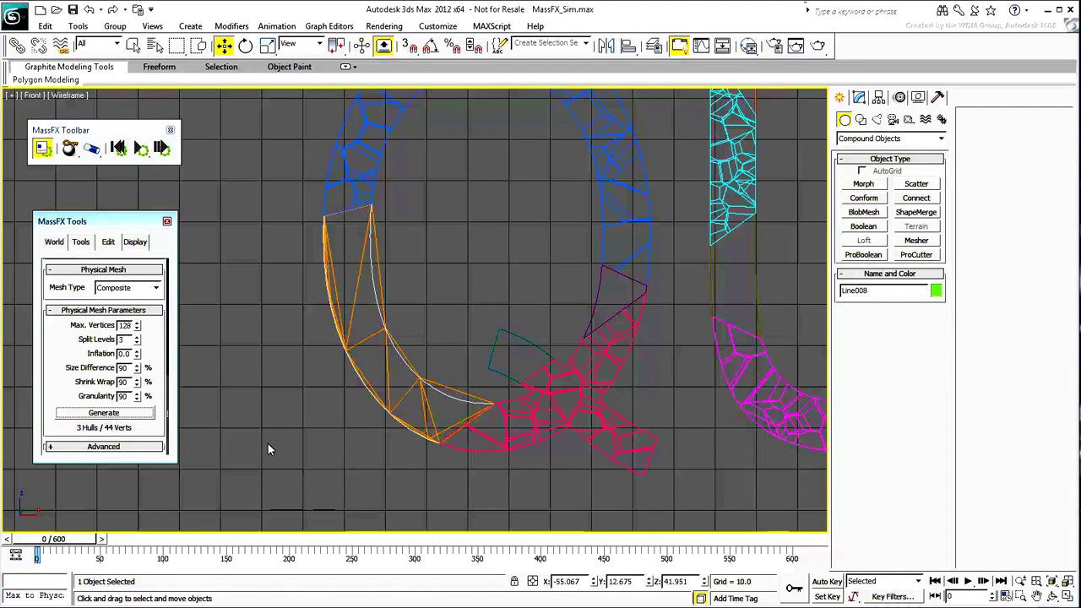
pyautogui.scroll(-6, 268, 443)
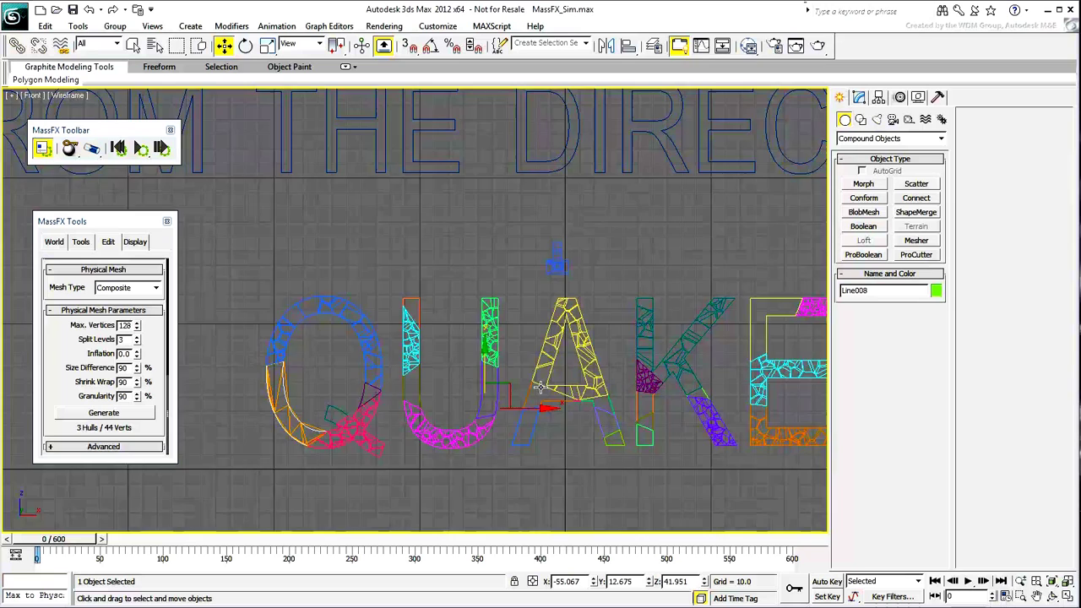
# Select the E fragment Line033 and generate a Composite physical mesh of 5 hulls, 46 vertices
pyautogui.click(594, 342)
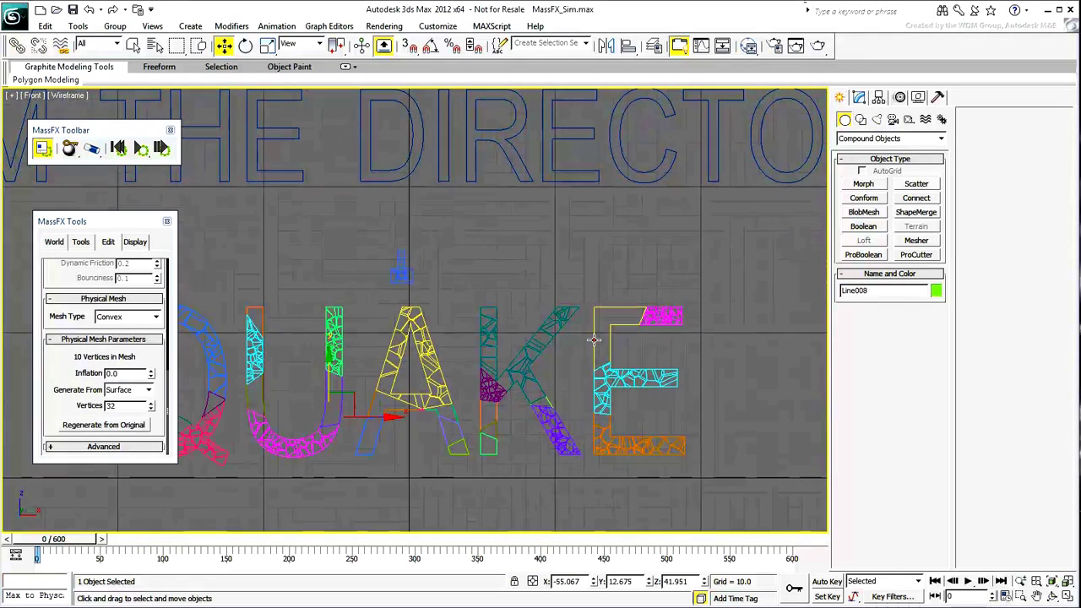
pyautogui.scroll(5, 620, 346)
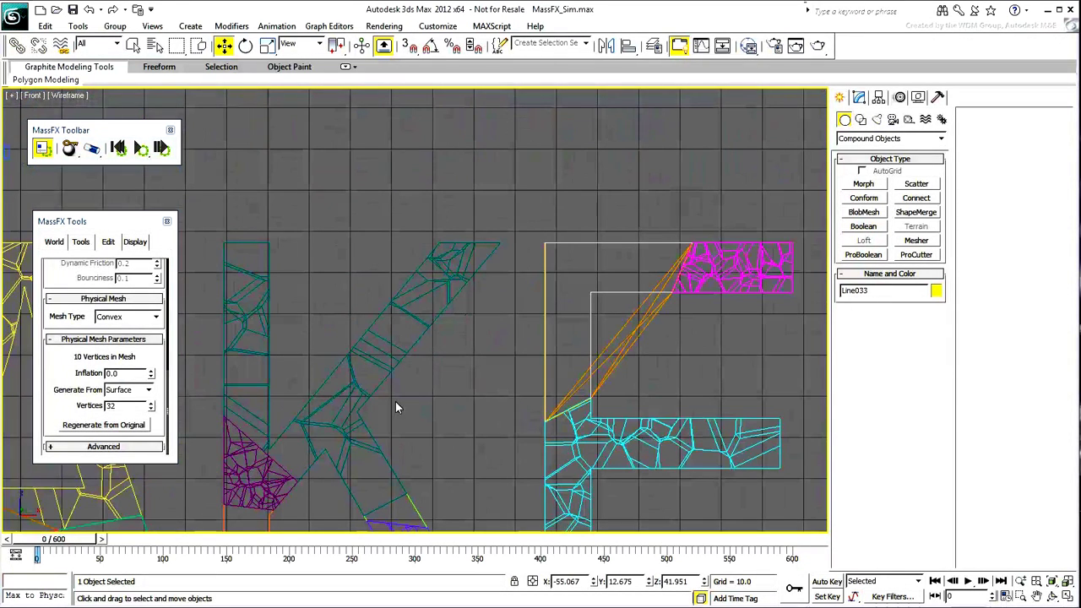
pyautogui.scroll(1, 135, 354)
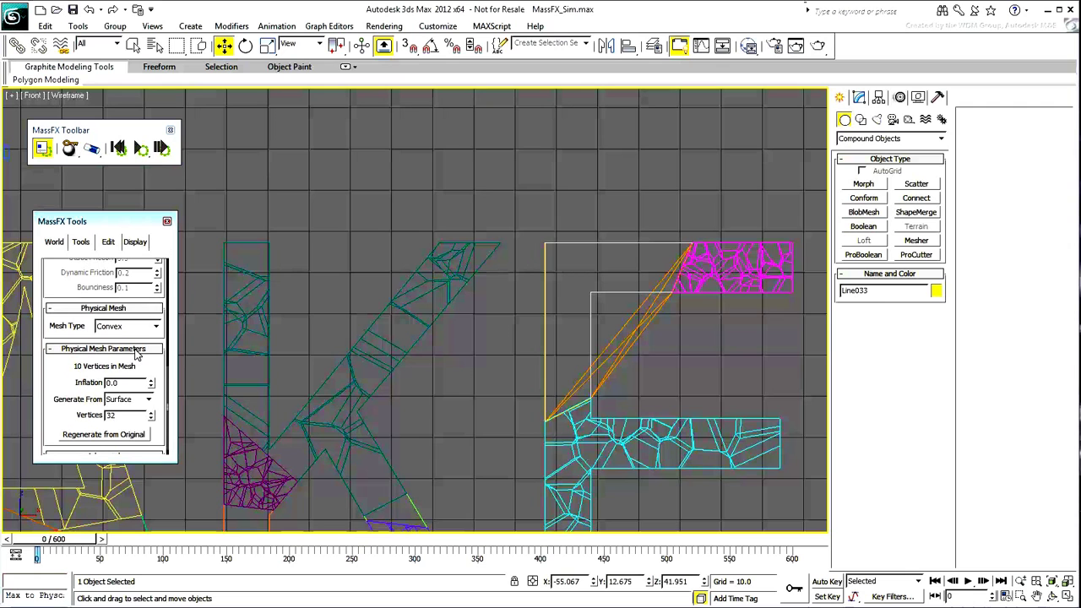
pyautogui.click(153, 326)
pyautogui.click(119, 380)
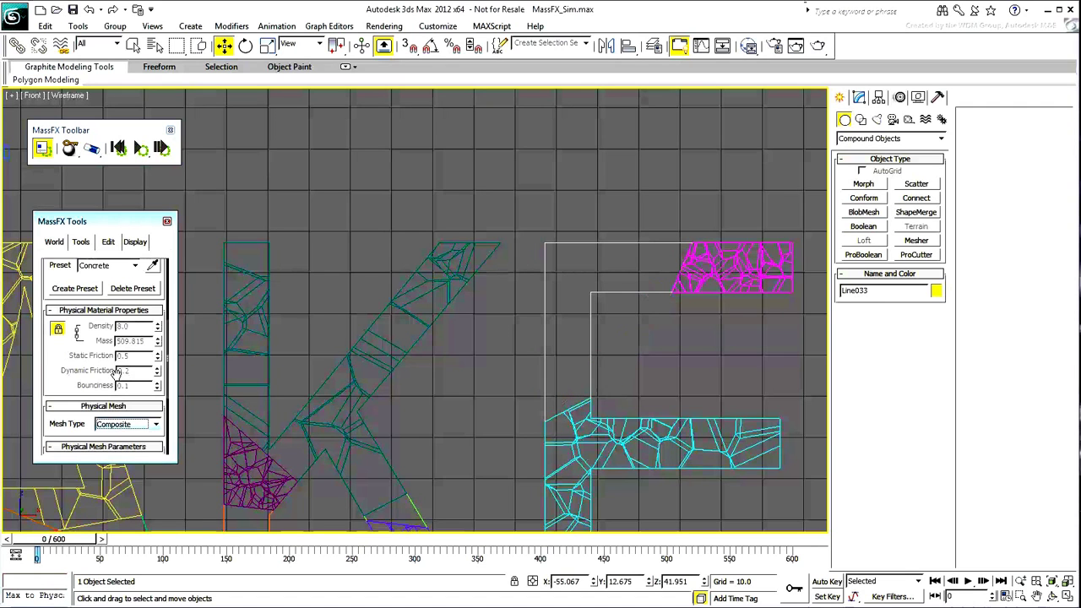
pyautogui.scroll(-3, 68, 376)
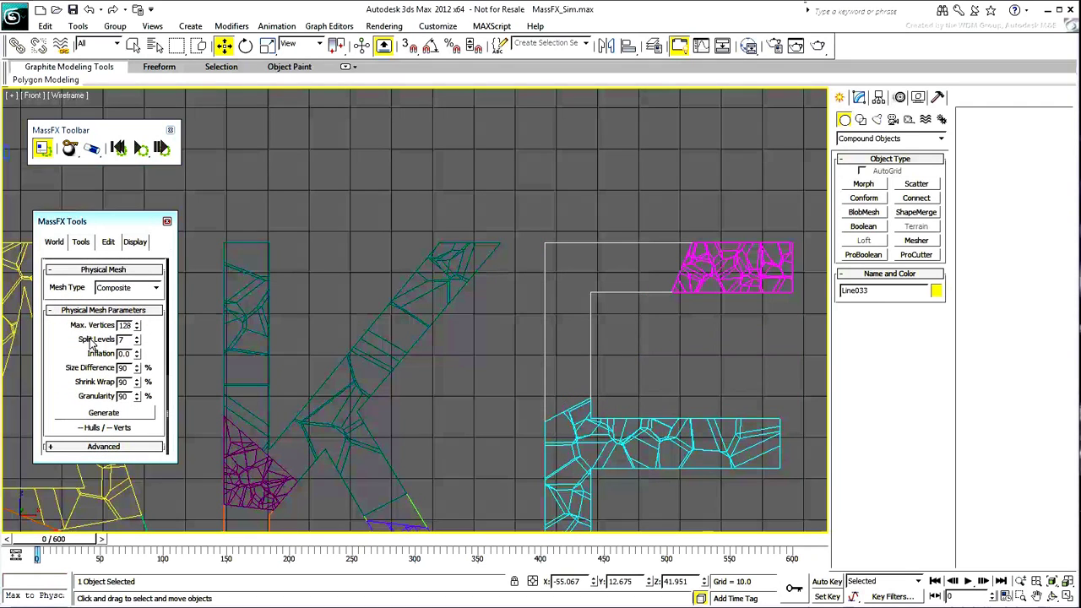
pyautogui.click(103, 413)
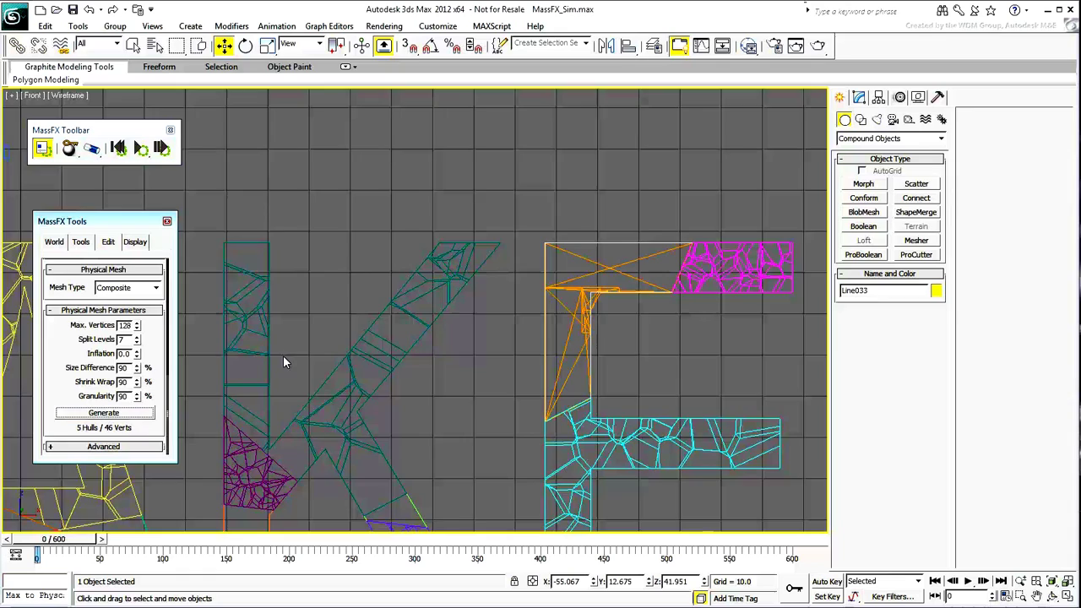
pyautogui.scroll(-8, 417, 292)
pyautogui.scroll(3, 513, 330)
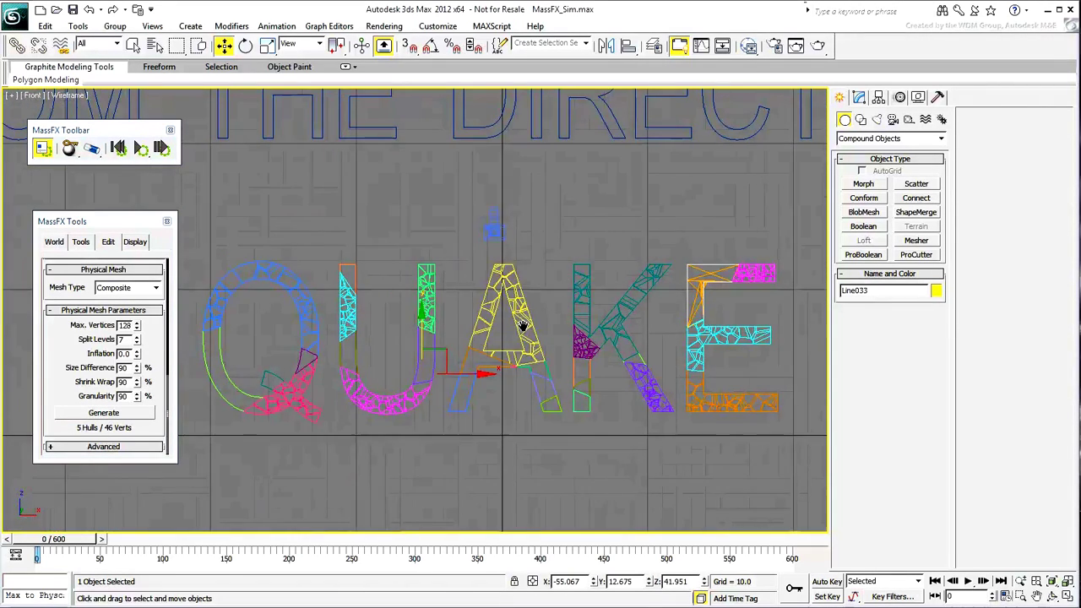
pyautogui.scroll(-4, 523, 325)
pyautogui.scroll(3, 474, 439)
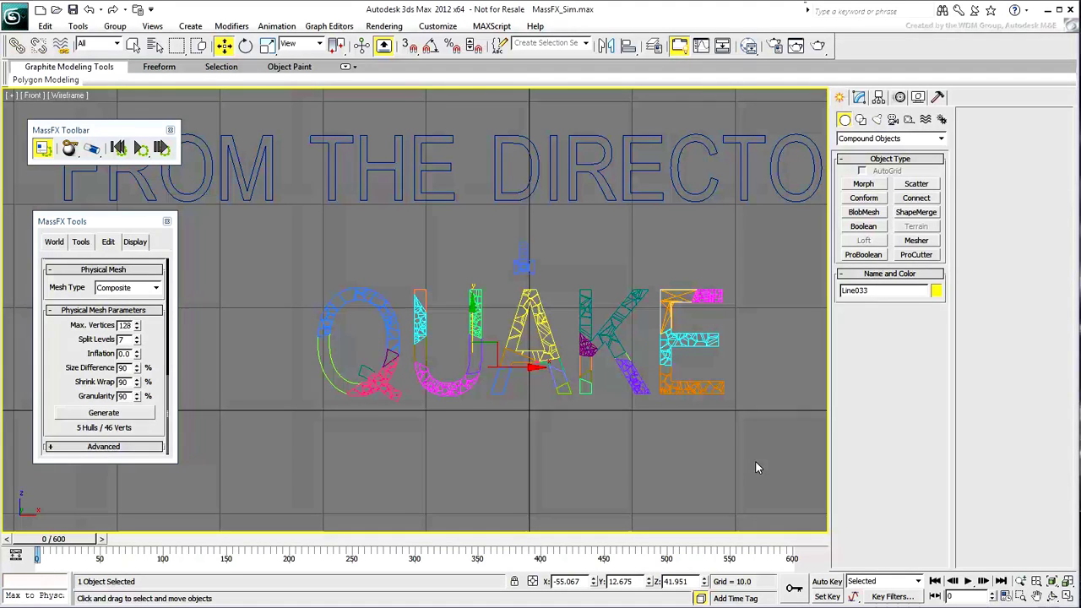
# Select all 377 QUAKE pieces, enable Until Frame, and set it to 100
pyautogui.moveTo(754, 460); pyautogui.dragTo(302, 284)
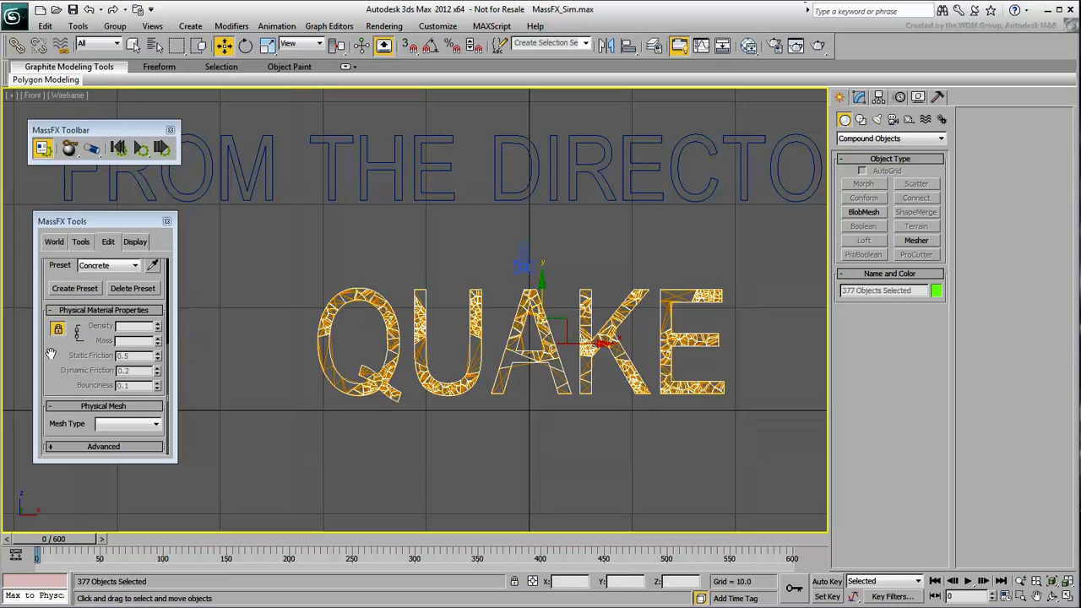
pyautogui.scroll(5, 91, 358)
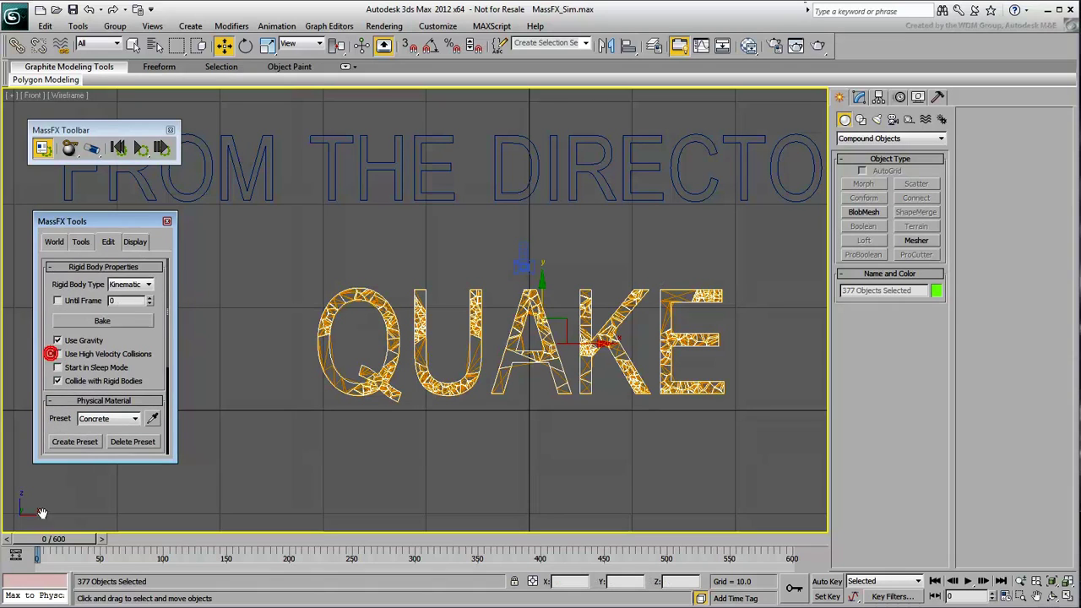
pyautogui.click(59, 301)
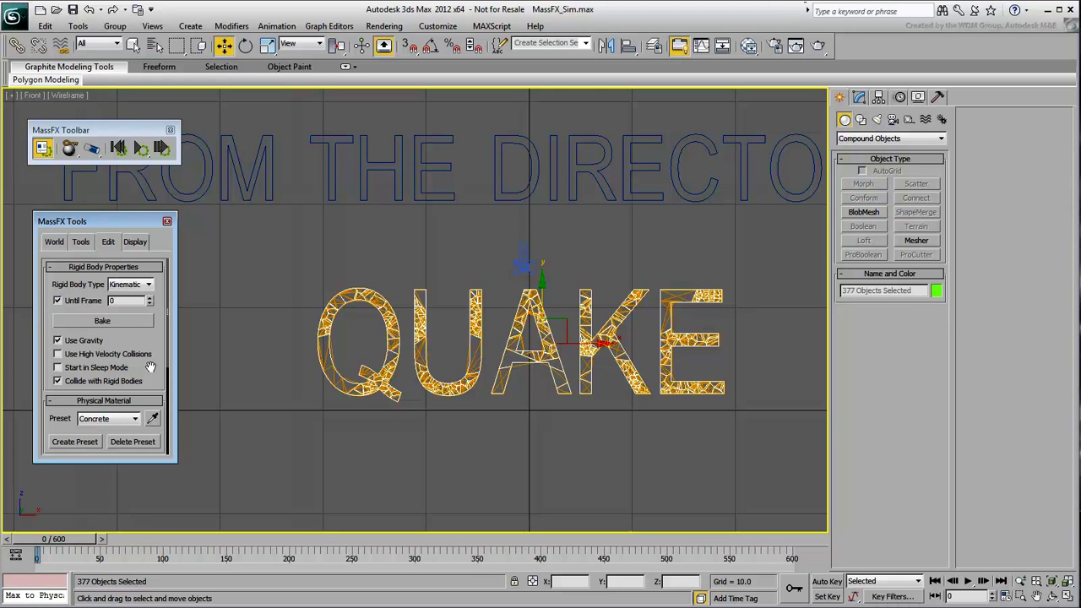
pyautogui.doubleClick(112, 302)
pyautogui.write('200')
pyautogui.press('BackSpace')
pyautogui.press('BackSpace')
pyautogui.press('BackSpace')
pyautogui.write('100')
pyautogui.press('Return')
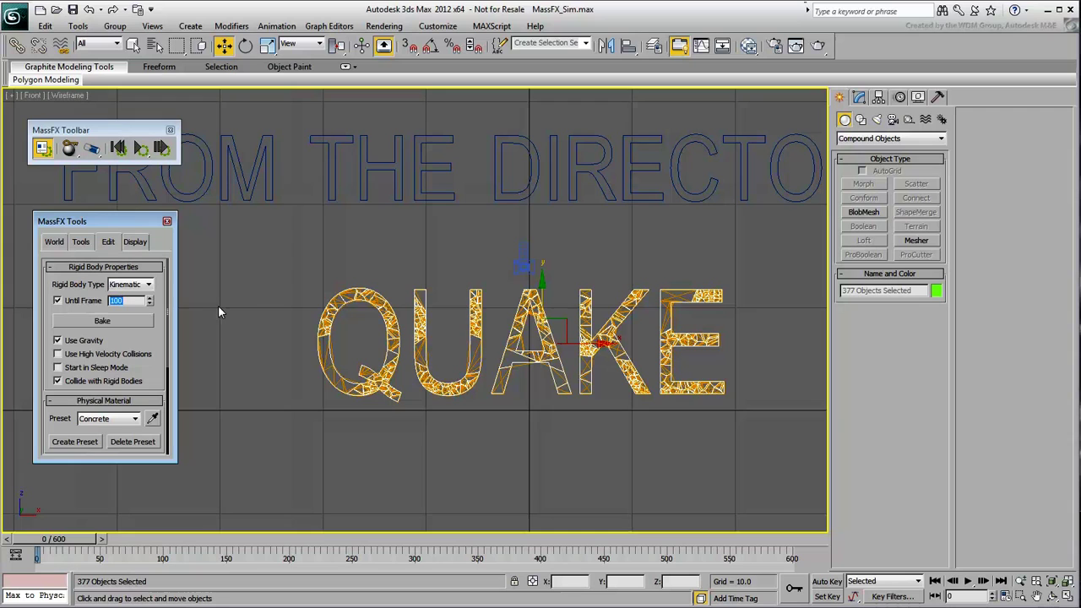
# Select only the Q piece Line008 and set its Until Frame to 200 in the Modify panel
pyautogui.click(292, 345)
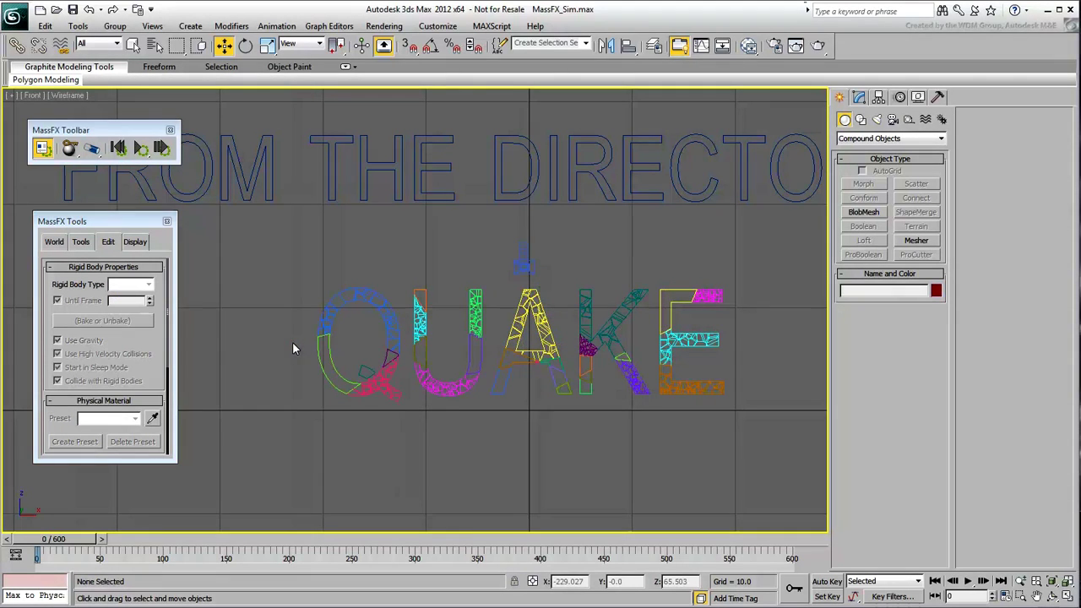
pyautogui.click(319, 351)
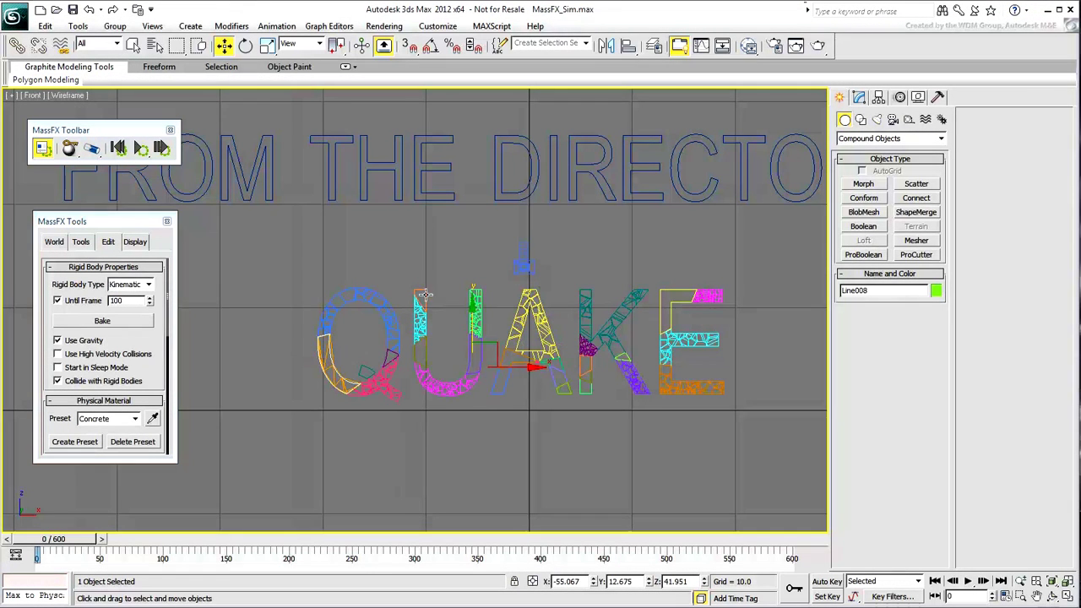
pyautogui.click(859, 97)
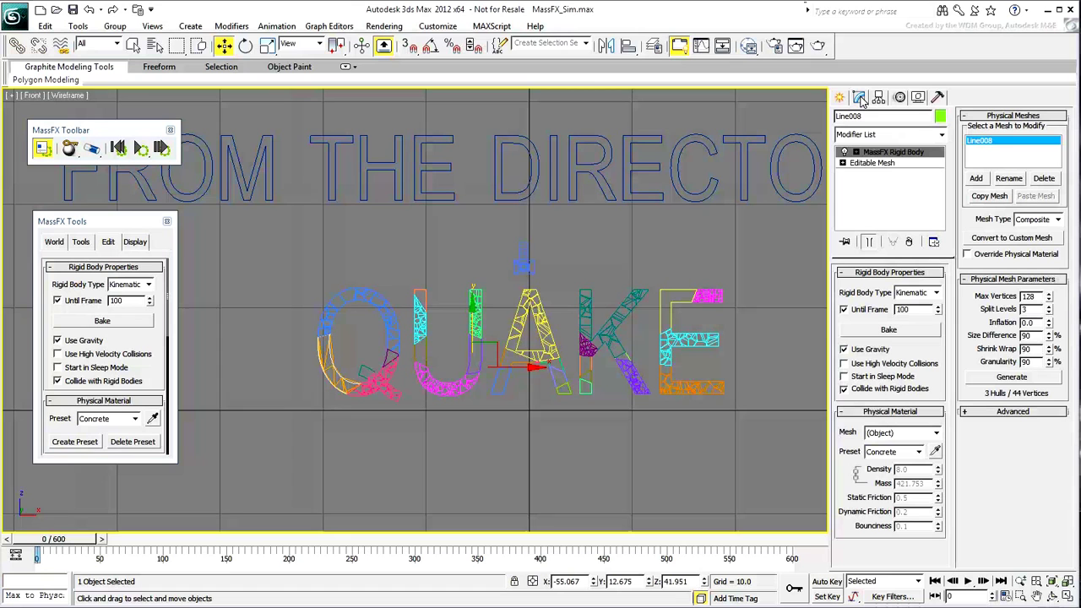
pyautogui.doubleClick(905, 309)
pyautogui.write('200')
pyautogui.press('Return')
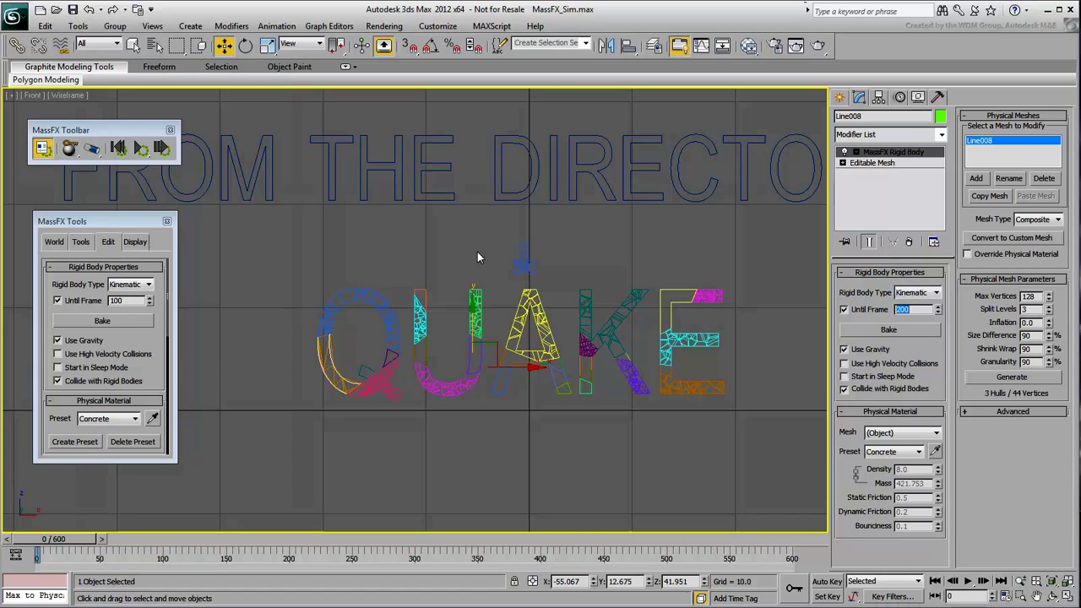
# Open the full MAXScript Listener, reveal its Macro Recorder pane, and enable macro recording
pyautogui.rightClick(33, 591)
pyautogui.click(42, 588)
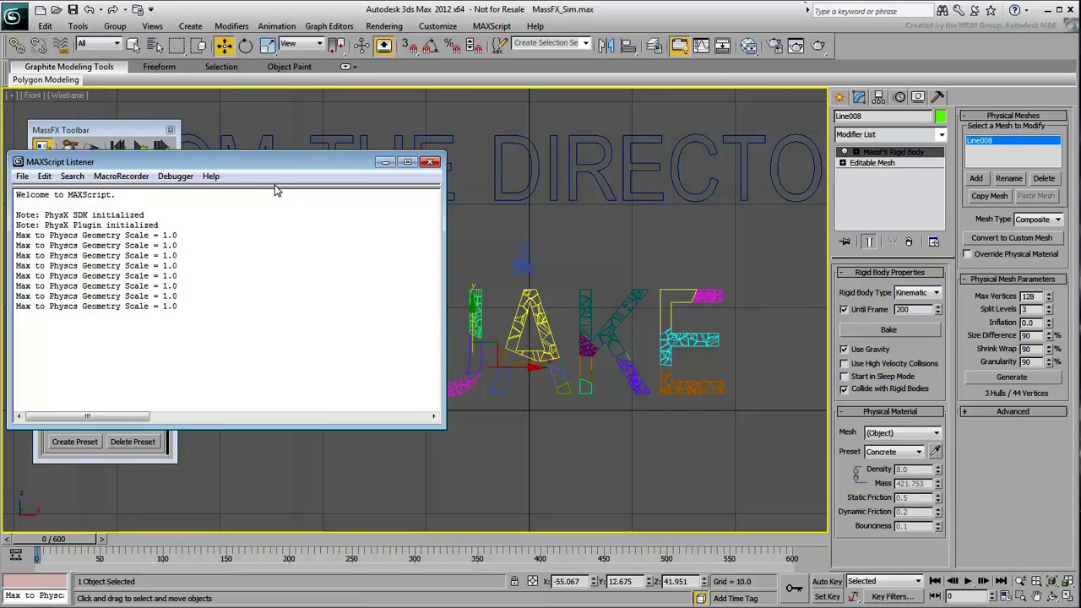
pyautogui.moveTo(275, 188); pyautogui.dragTo(291, 292)
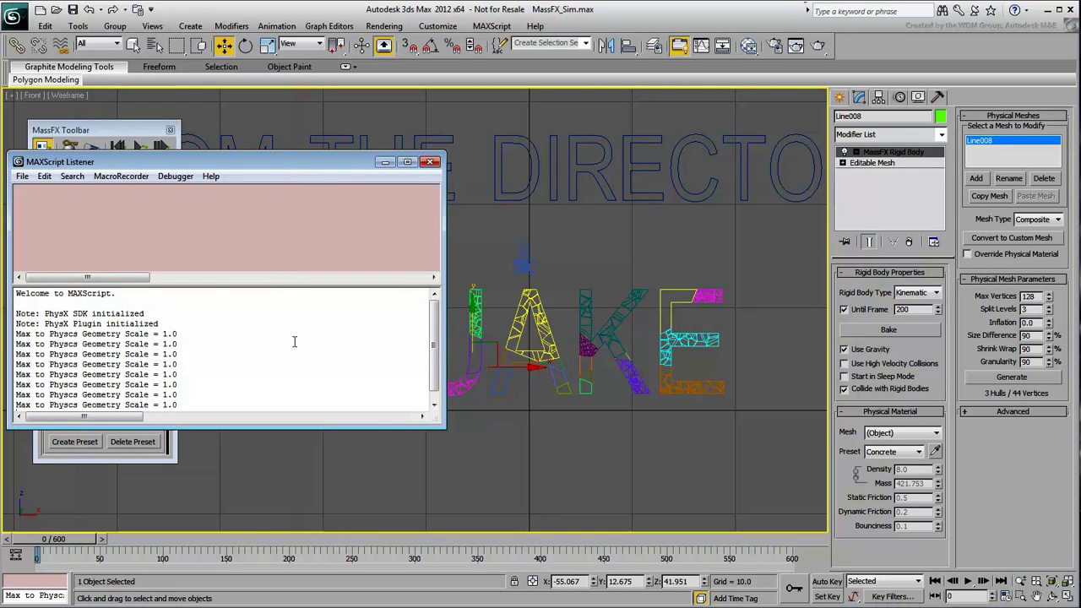
pyautogui.click(121, 176)
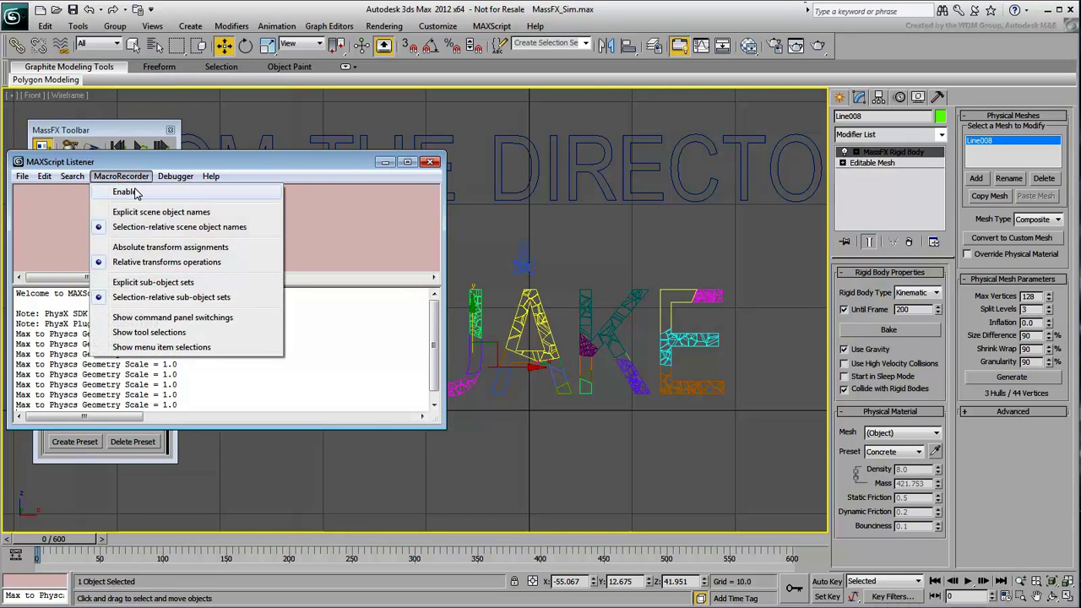
pyautogui.click(131, 191)
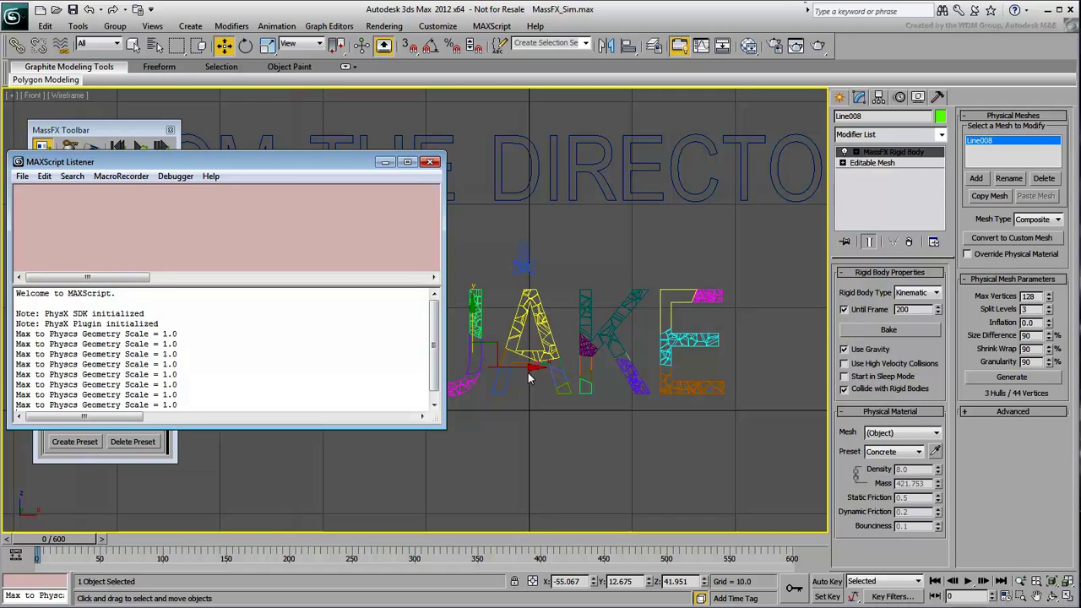
# Set the A piece Line022's kinematic Until Frame to 200 and check the recorded Listener line
pyautogui.click(503, 384)
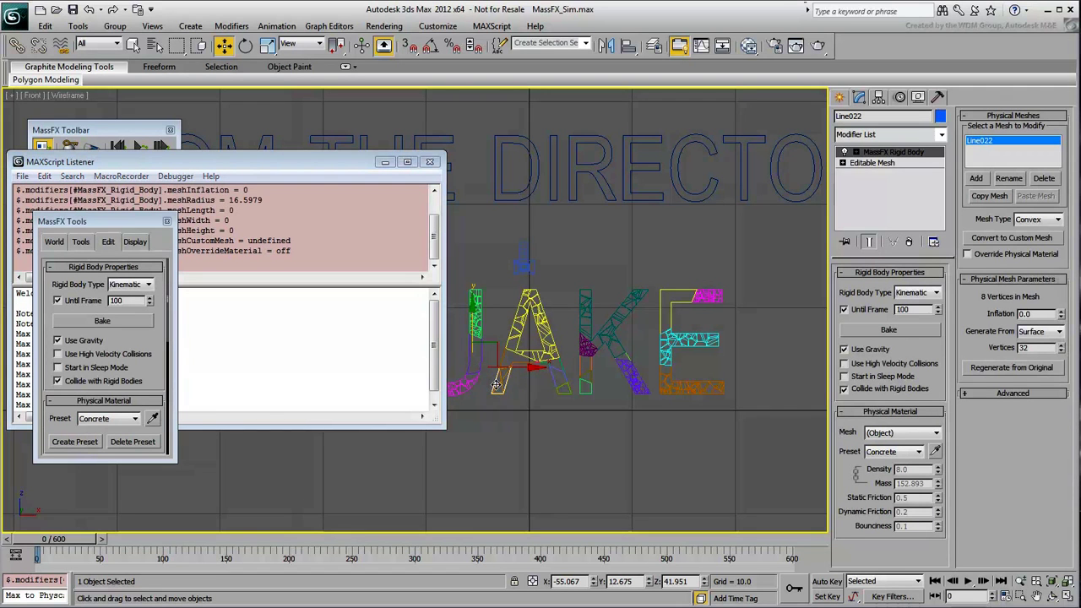
pyautogui.moveTo(306, 174); pyautogui.dragTo(384, 120)
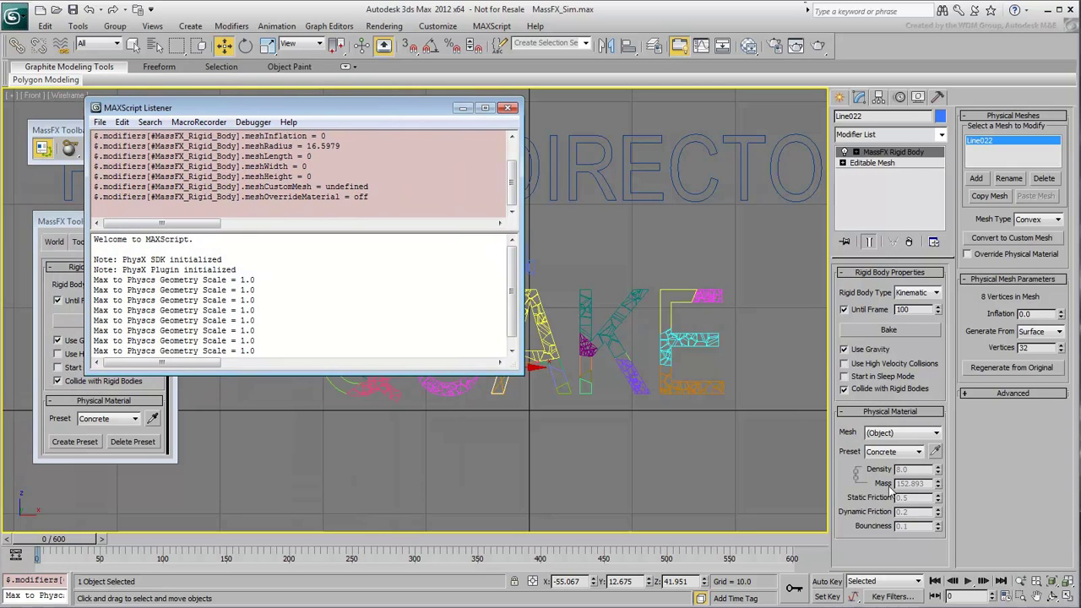
pyautogui.doubleClick(907, 309)
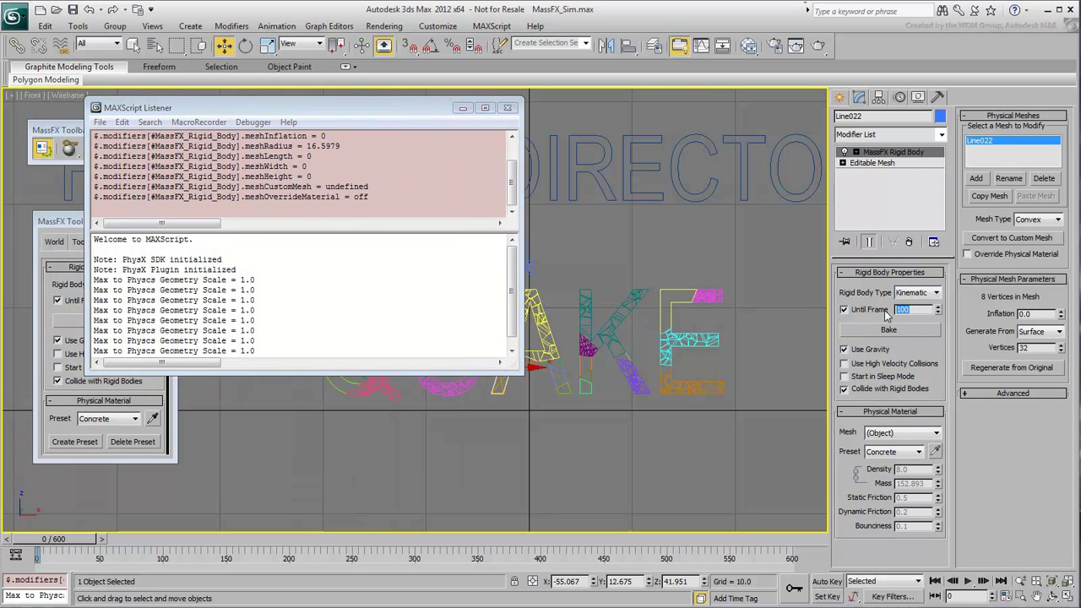
pyautogui.write('200')
pyautogui.press('Return')
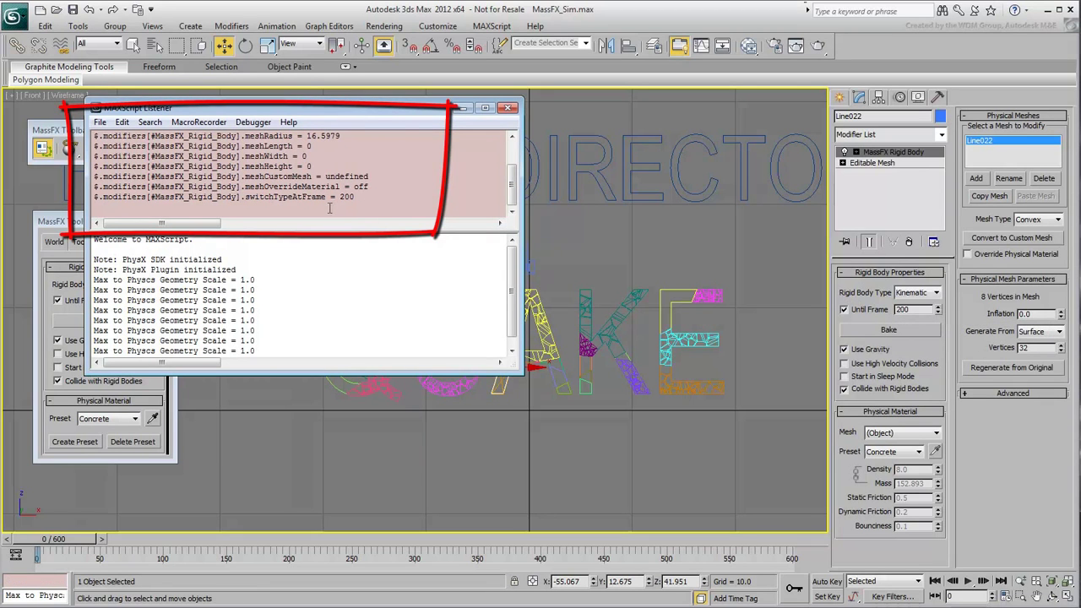
pyautogui.click(366, 196)
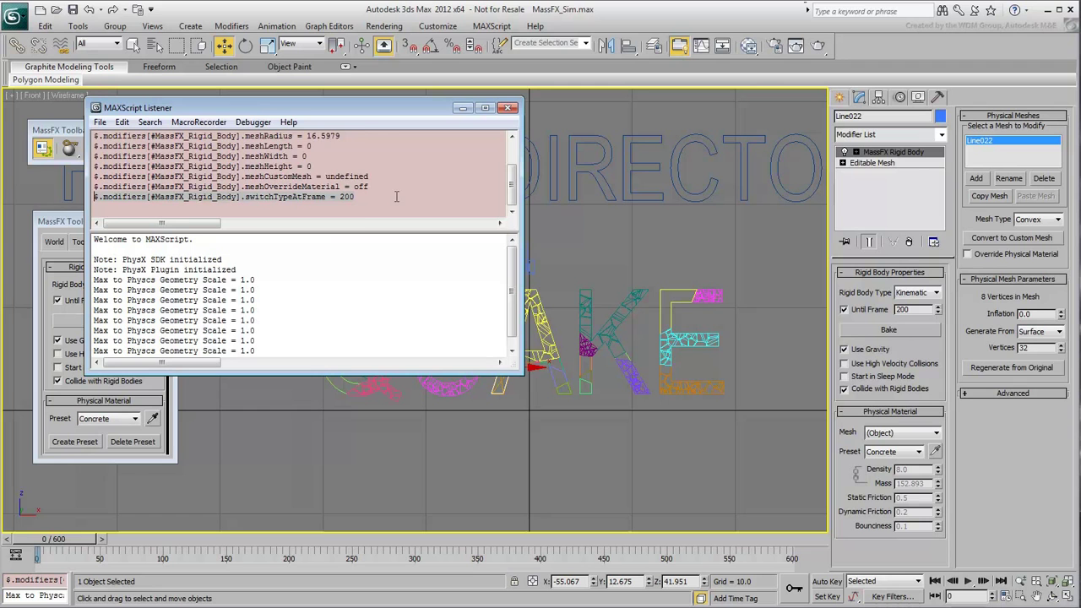
pyautogui.click(199, 123)
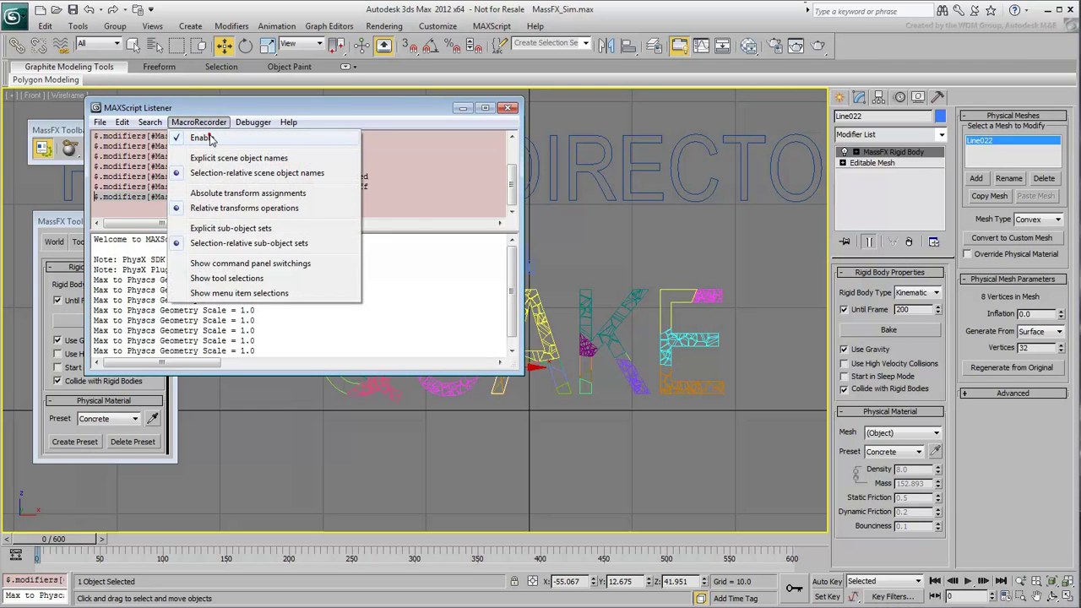
pyautogui.click(203, 136)
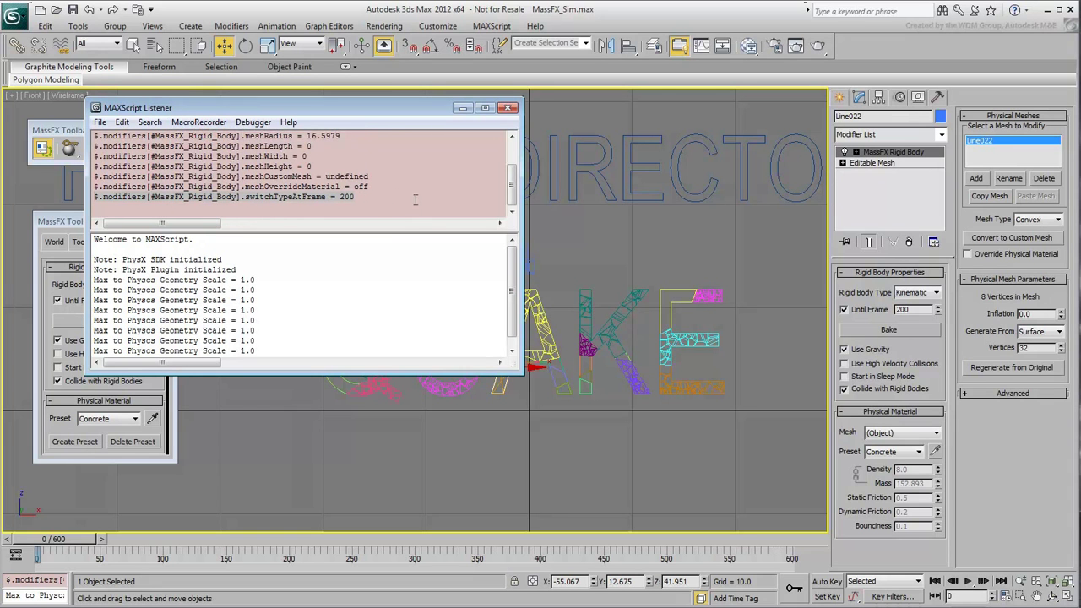
pyautogui.moveTo(367, 108); pyautogui.dragTo(278, 12)
pyautogui.moveTo(747, 451); pyautogui.dragTo(303, 288)
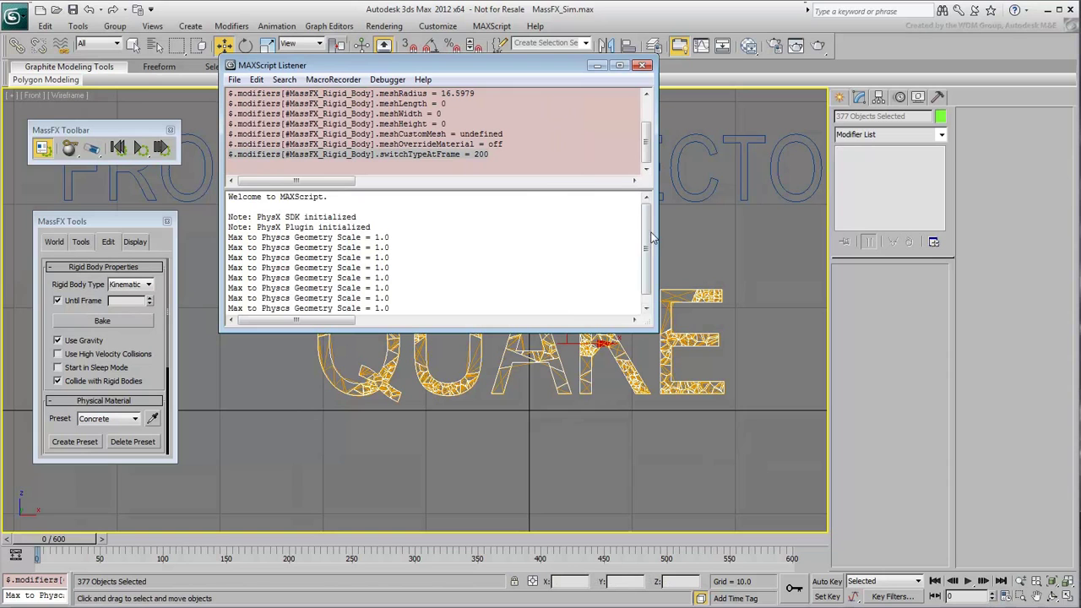
pyautogui.scroll(-1, 643, 263)
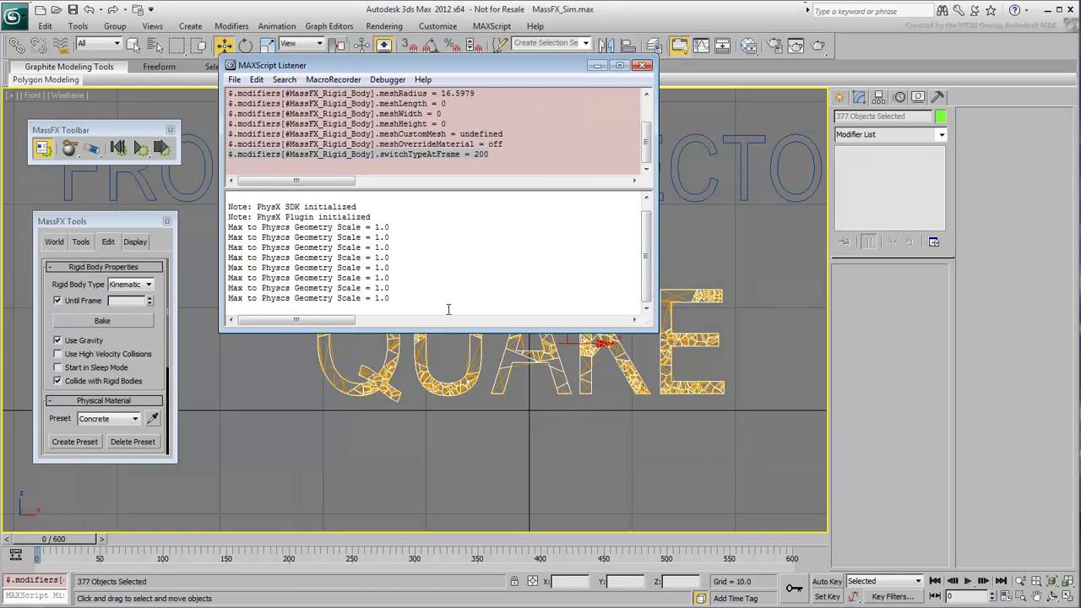
pyautogui.scroll(-1, 447, 307)
pyautogui.scroll(-1, 445, 300)
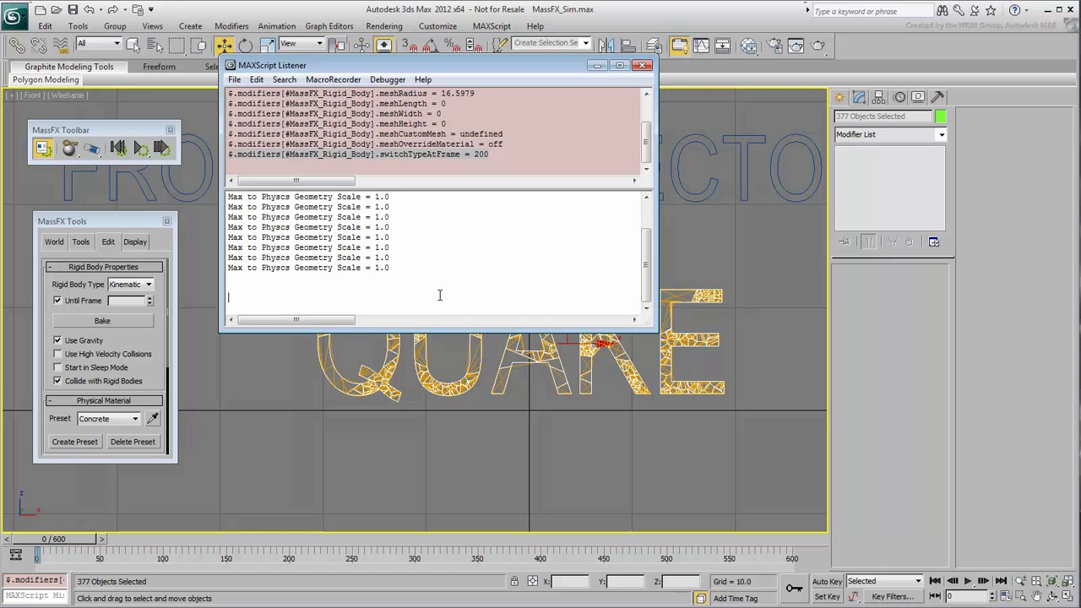
# Start a 'for i in selection' loop and paste in the recorded switchTypeAtFrame = 200 line
pyautogui.write('for i in sele')
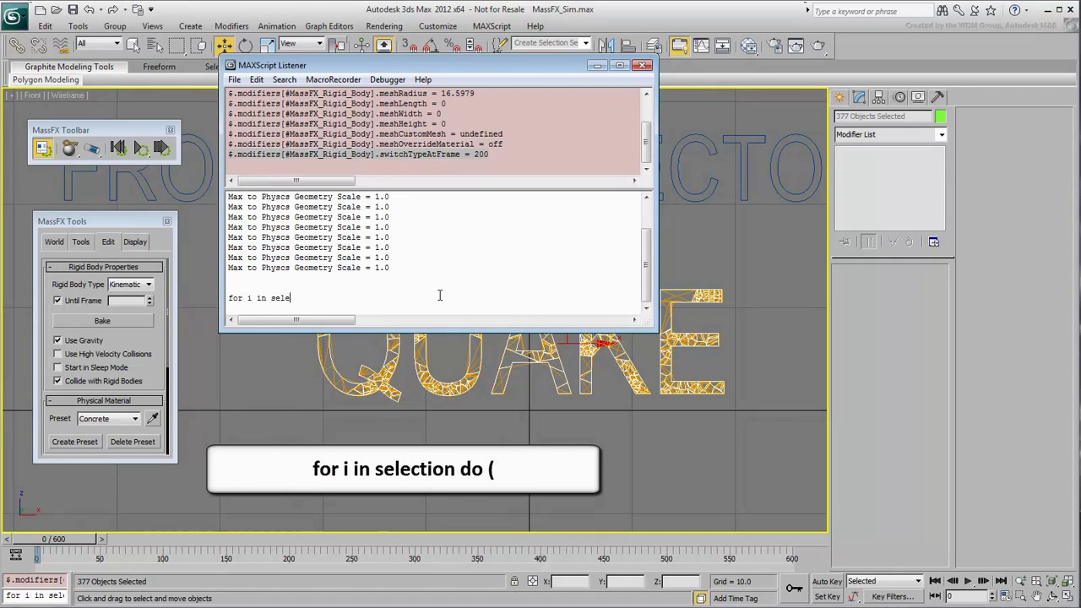
pyautogui.write('ction do (')
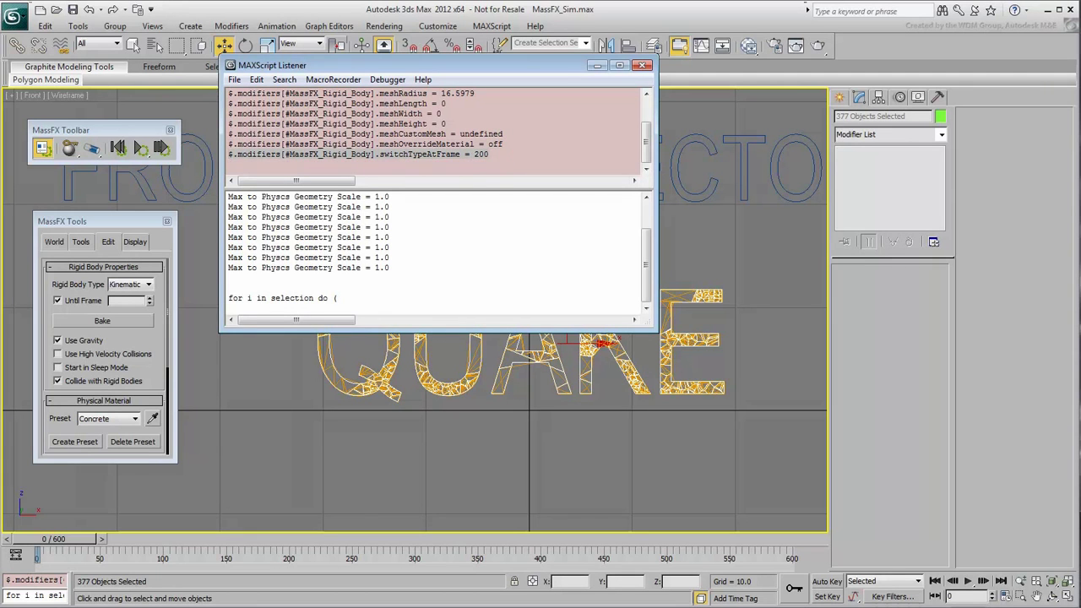
pyautogui.rightClick(297, 160)
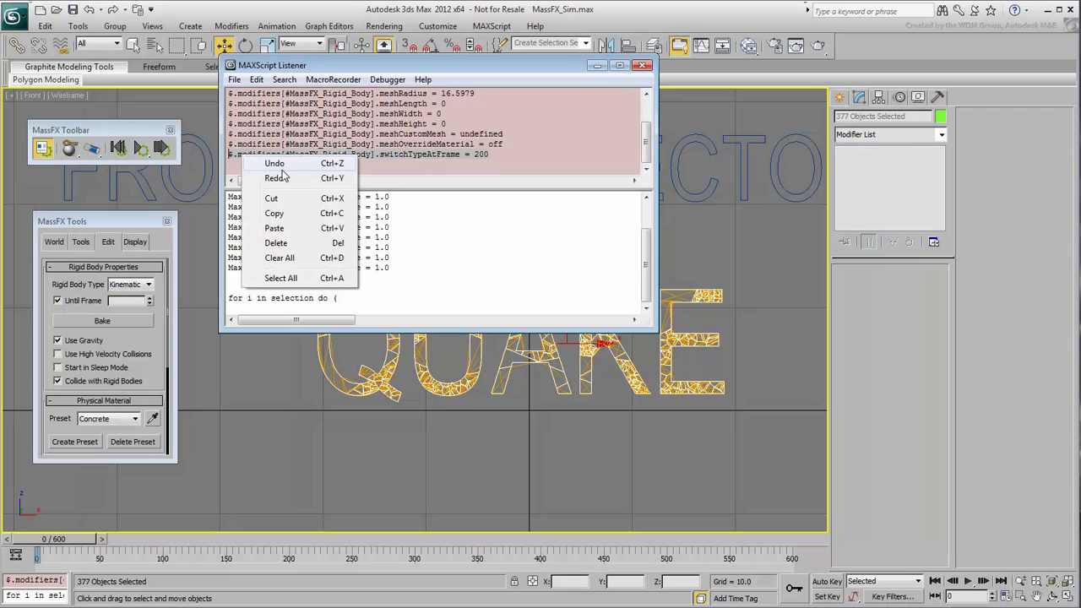
pyautogui.click(279, 215)
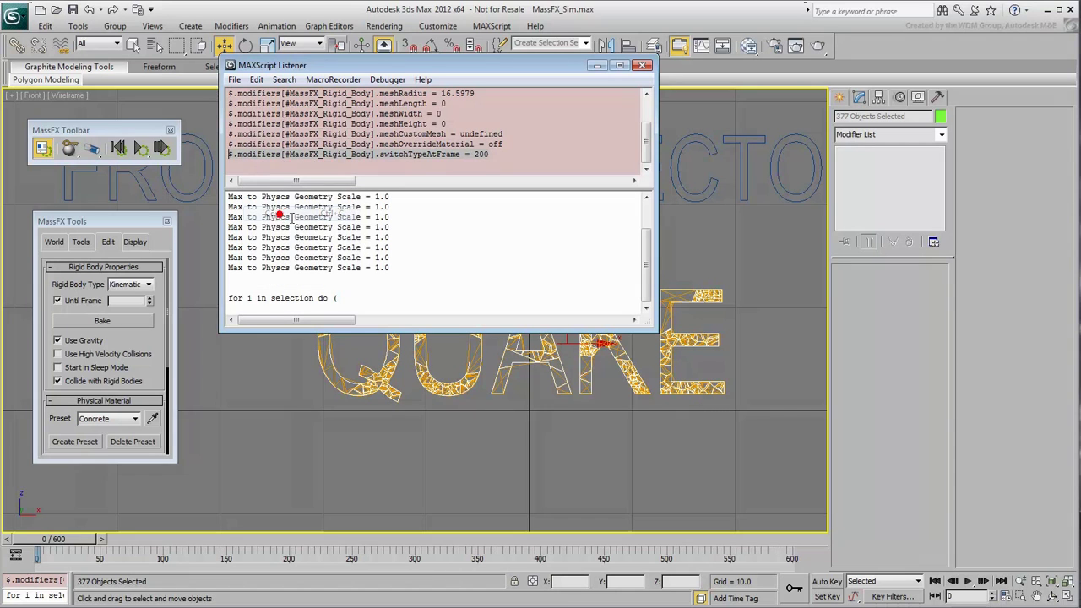
pyautogui.rightClick(346, 297)
pyautogui.click(321, 369)
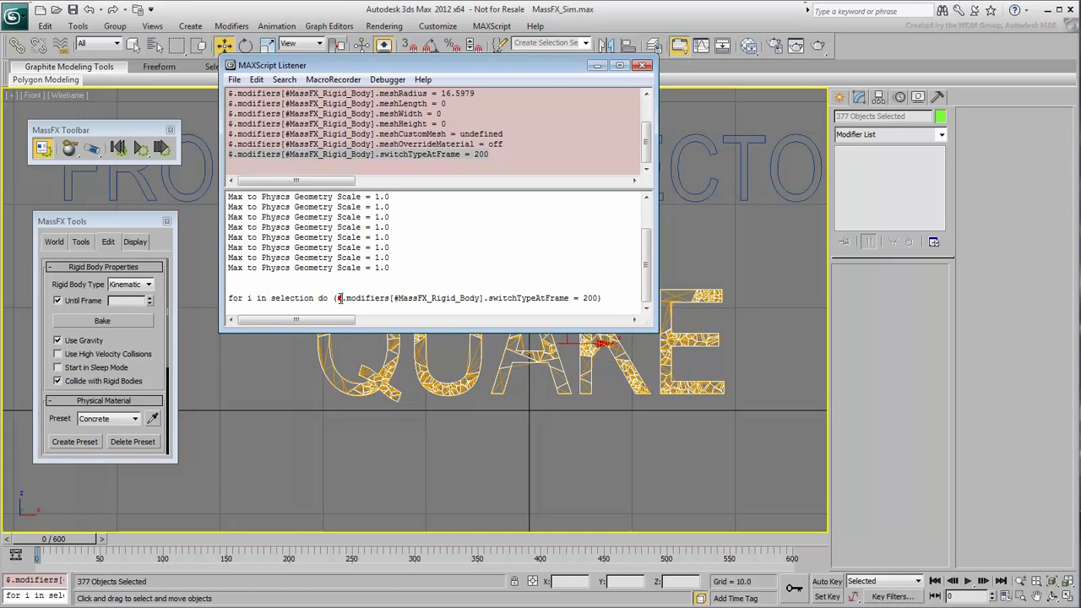
# Replace $ with i and run the loop on all 377 selected pieces
pyautogui.press('BackSpace')
pyautogui.write('i')
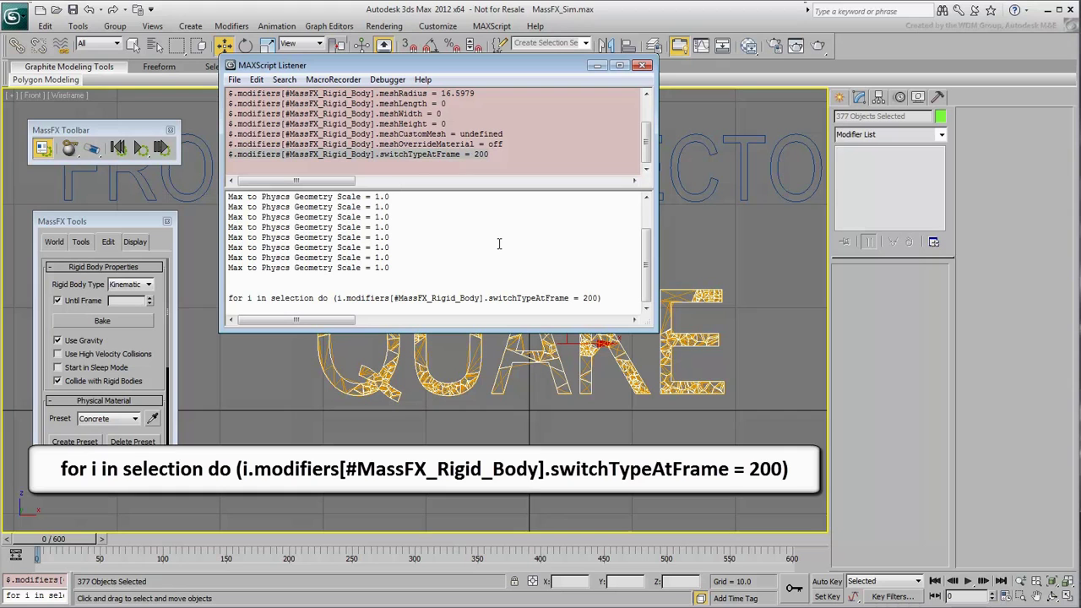
pyautogui.click(606, 299)
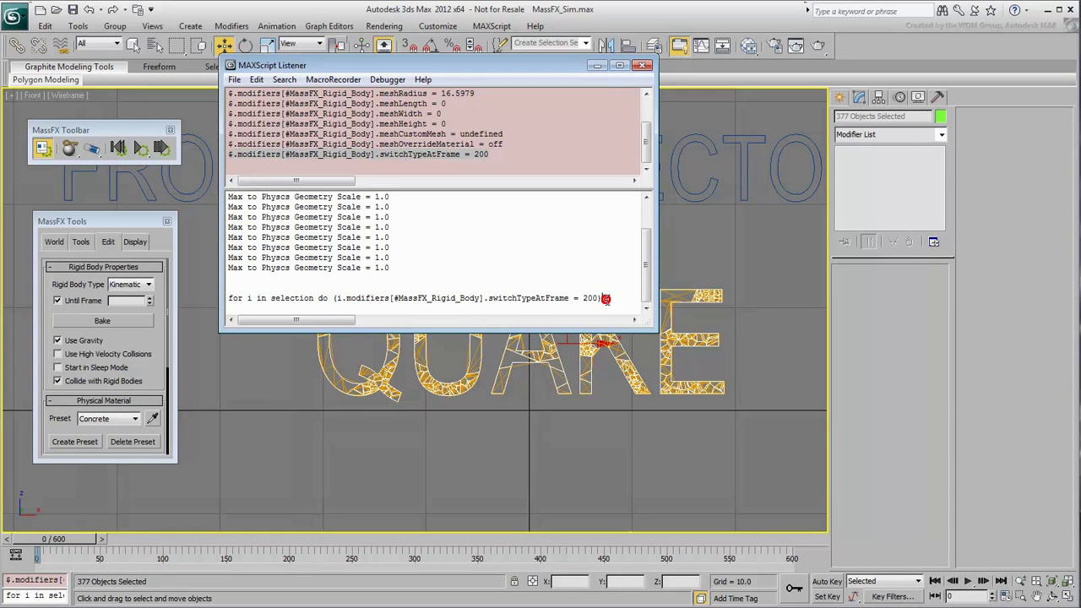
pyautogui.press('Return')
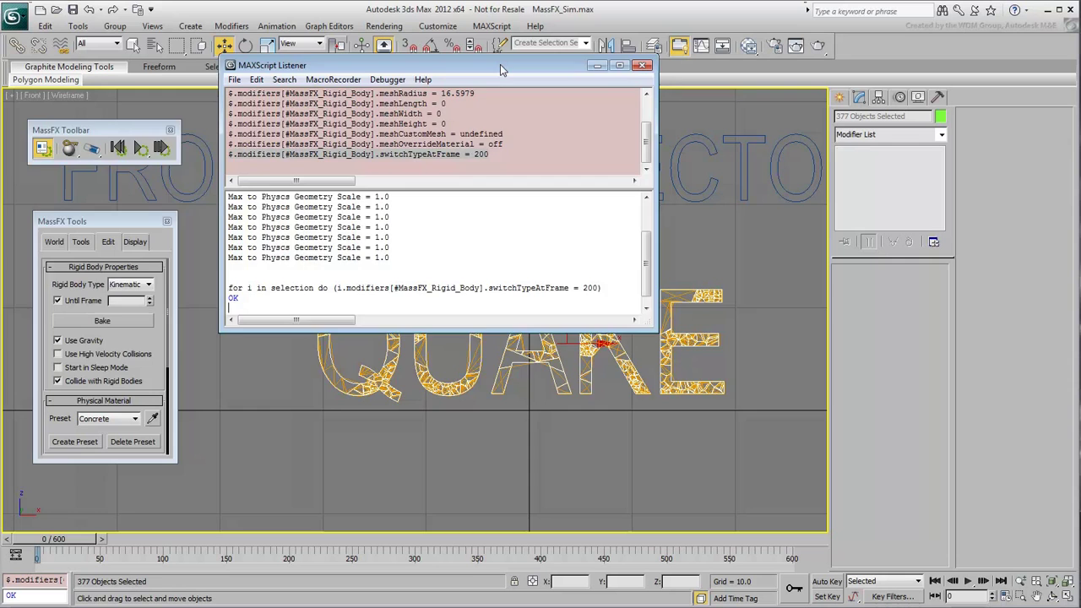
# Confirm K, E and Line018 fragments show Until Frame 200, then close the Listener
pyautogui.moveTo(500, 65); pyautogui.dragTo(296, 119)
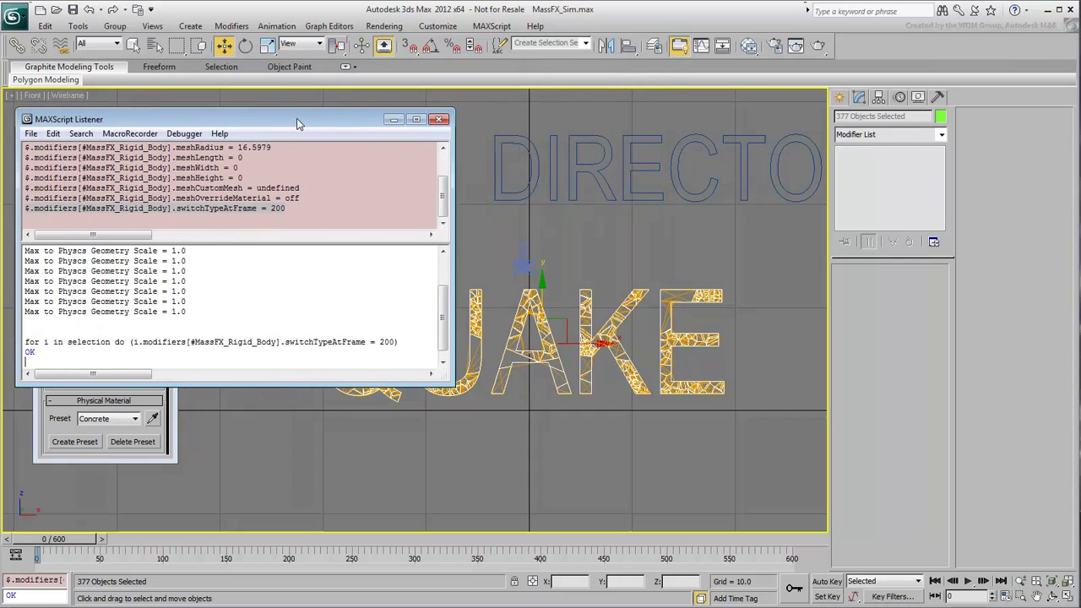
pyautogui.click(678, 248)
pyautogui.click(585, 309)
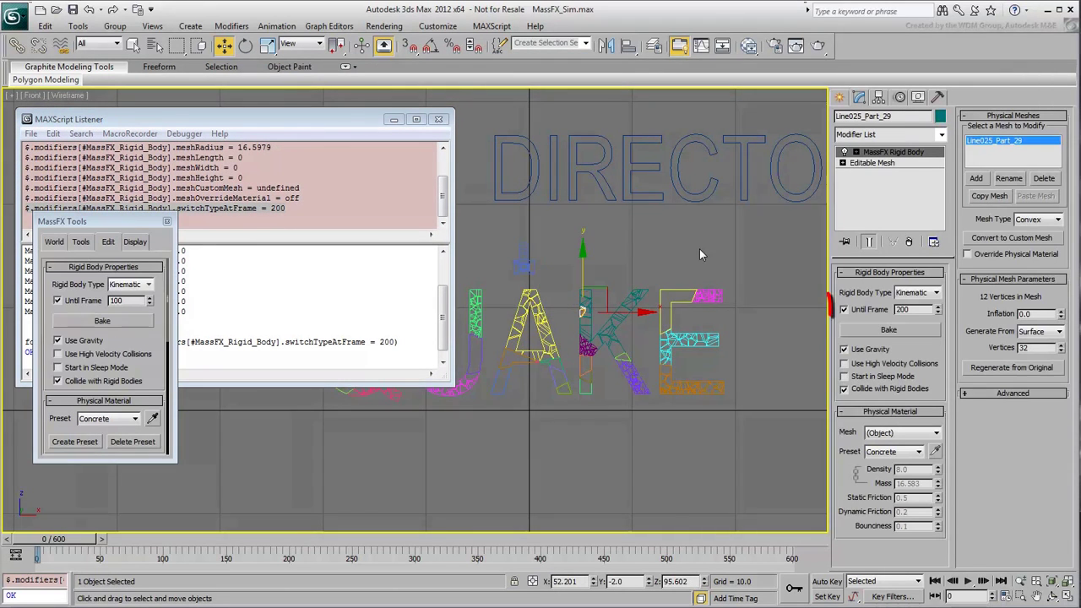
pyautogui.doubleClick(926, 312)
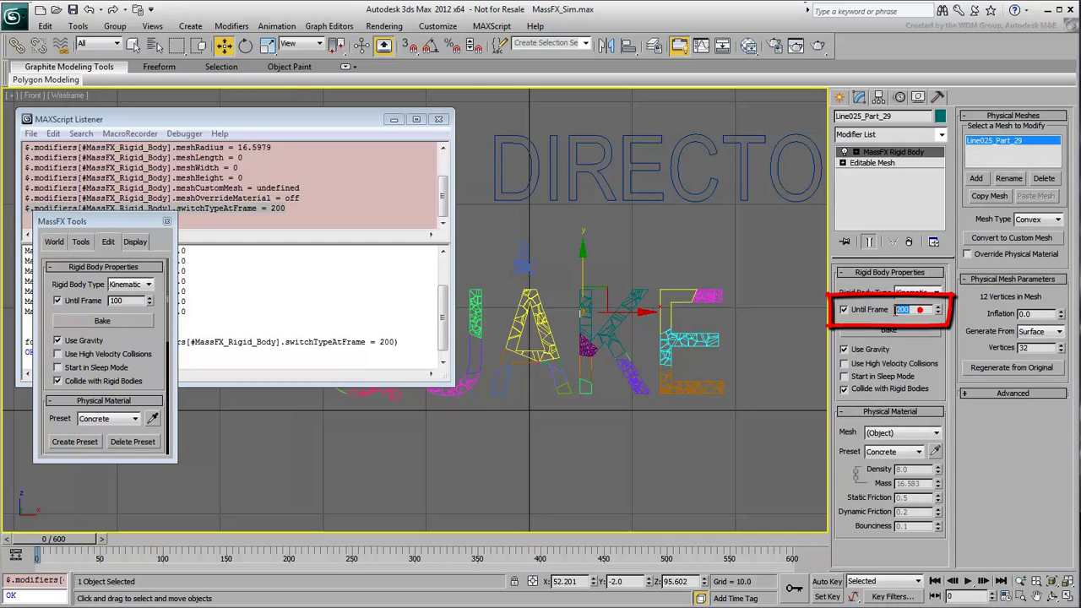
pyautogui.click(700, 341)
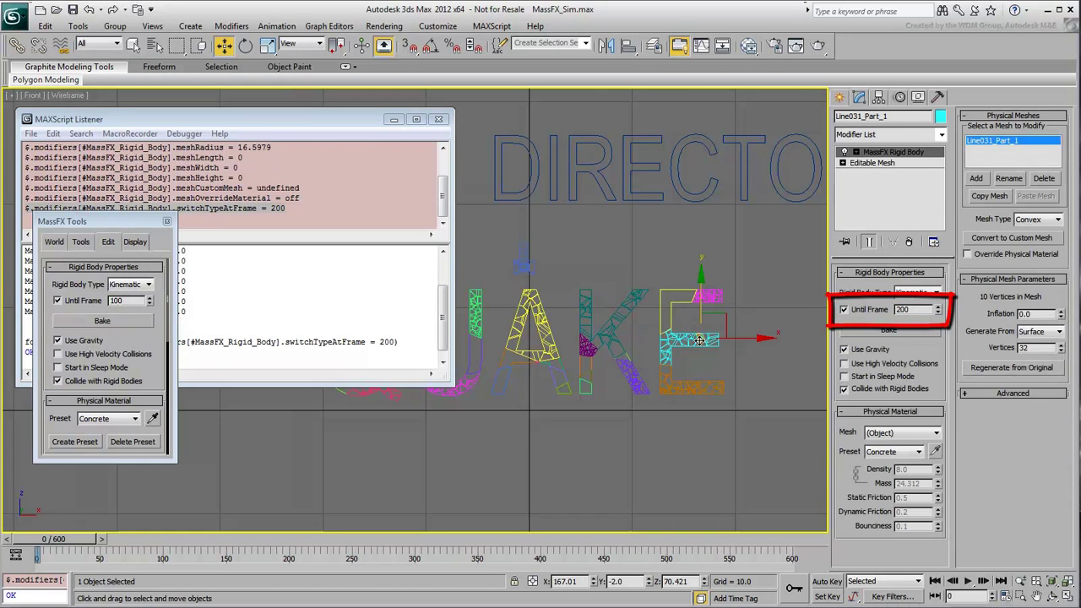
pyautogui.click(622, 350)
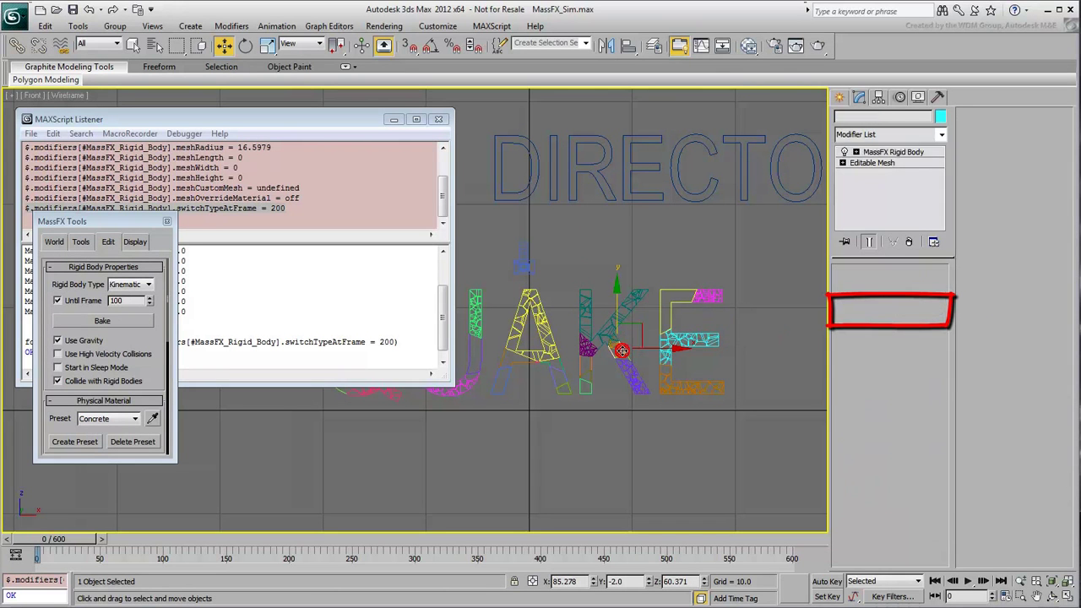
pyautogui.click(511, 361)
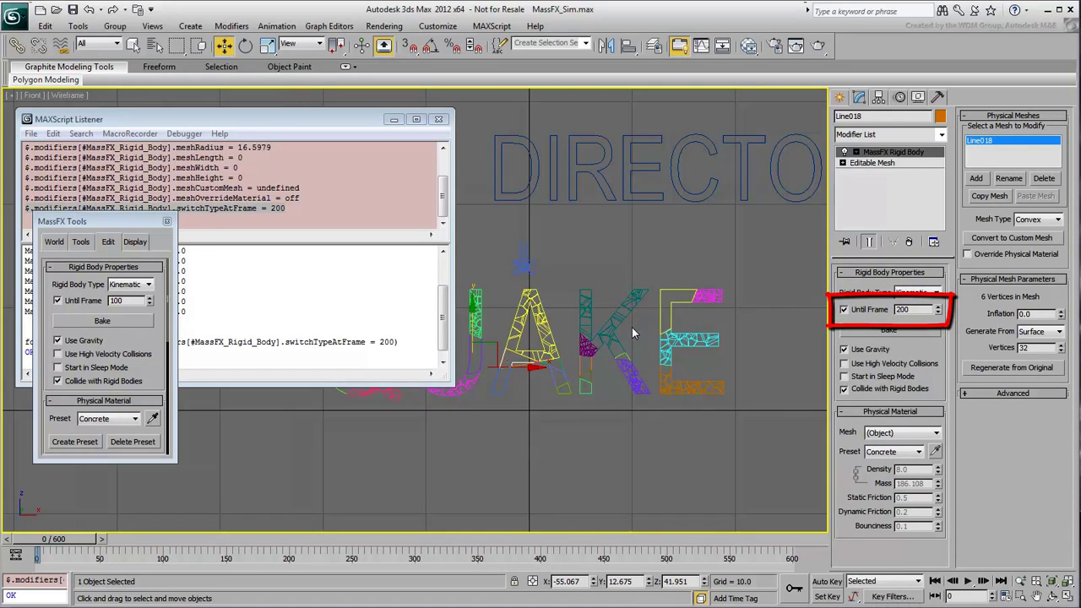
pyautogui.click(438, 119)
pyautogui.hotkey('alt', 'w')
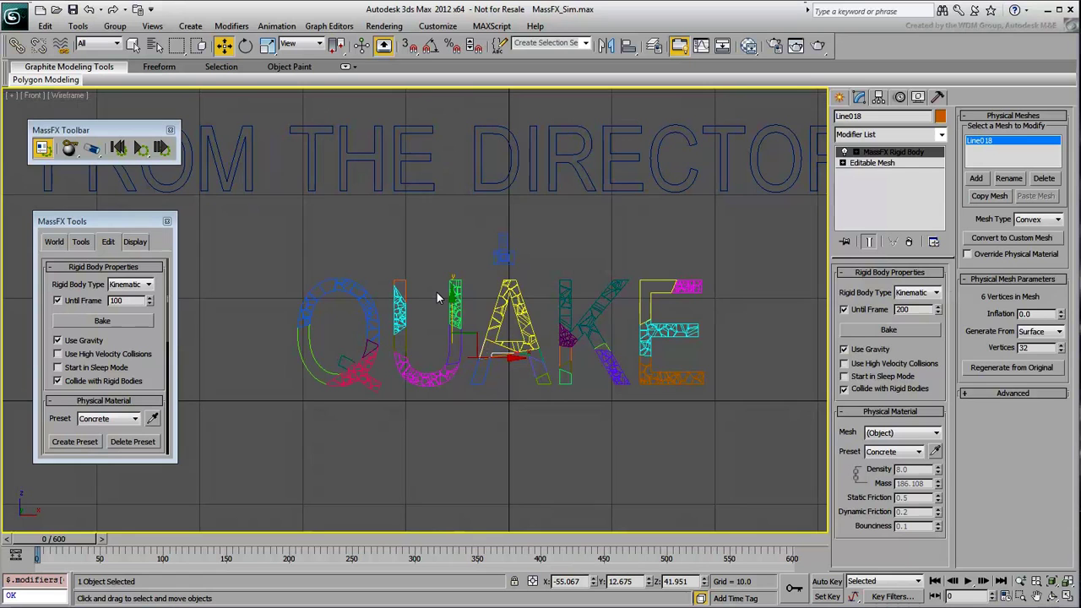
# Run the MassFX simulation until the QUAKE text crumbles, stop it, and reset to frame 0
pyautogui.click(437, 295)
pyautogui.click(141, 150)
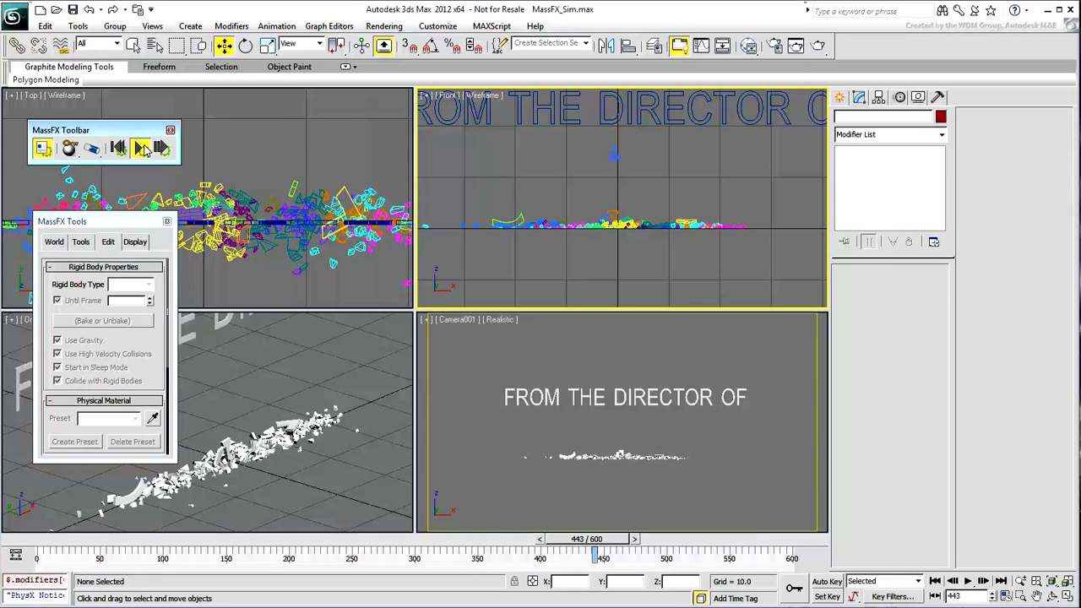
pyautogui.click(141, 150)
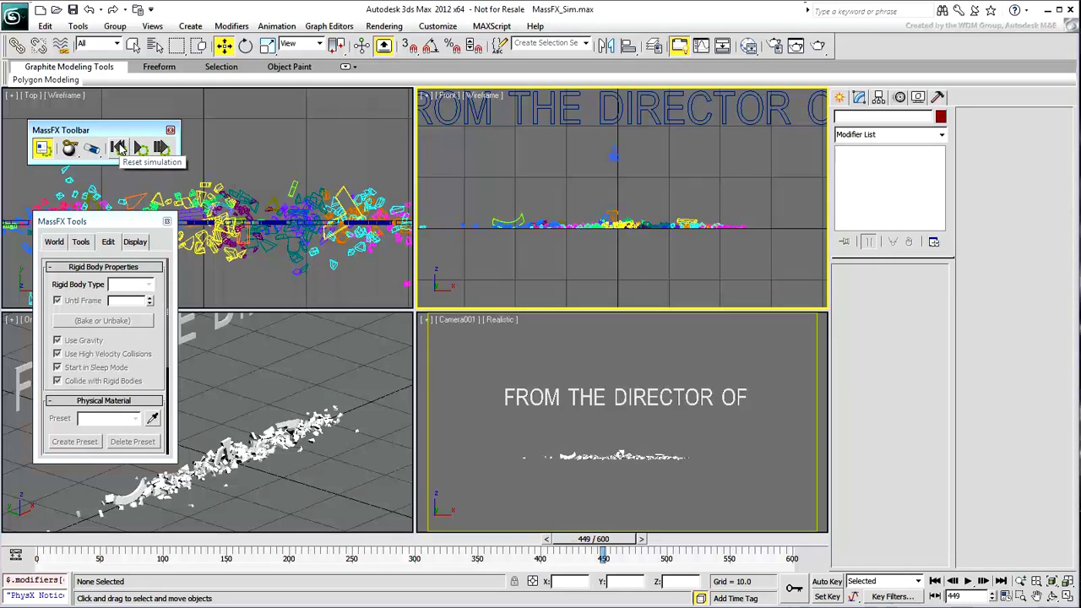
pyautogui.click(118, 148)
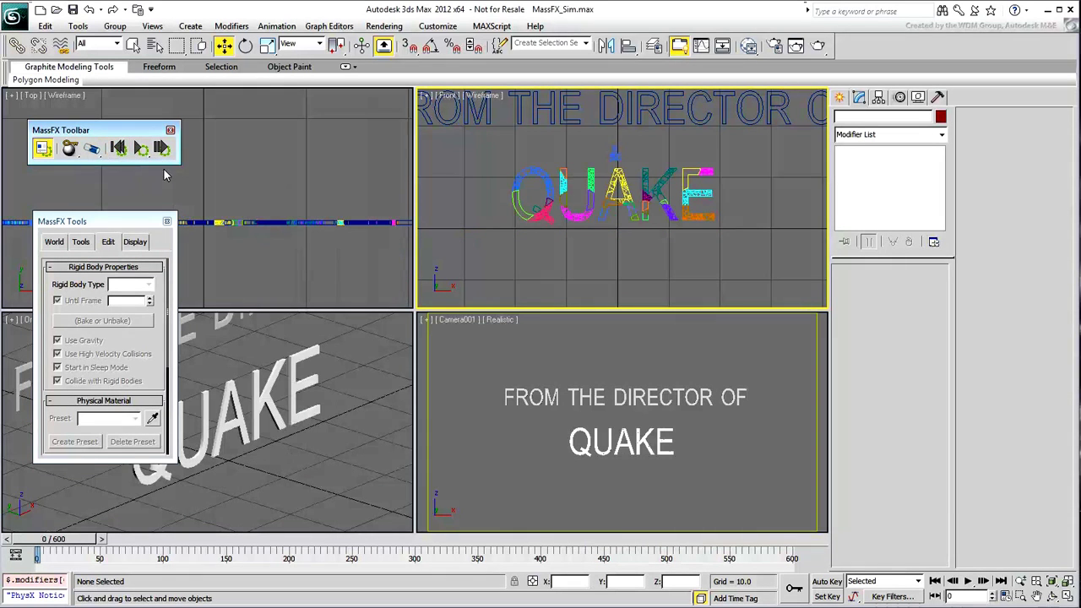
# Bake all pieces' simulation to keyframes and play it back in the maximized Camera view
pyautogui.click(80, 242)
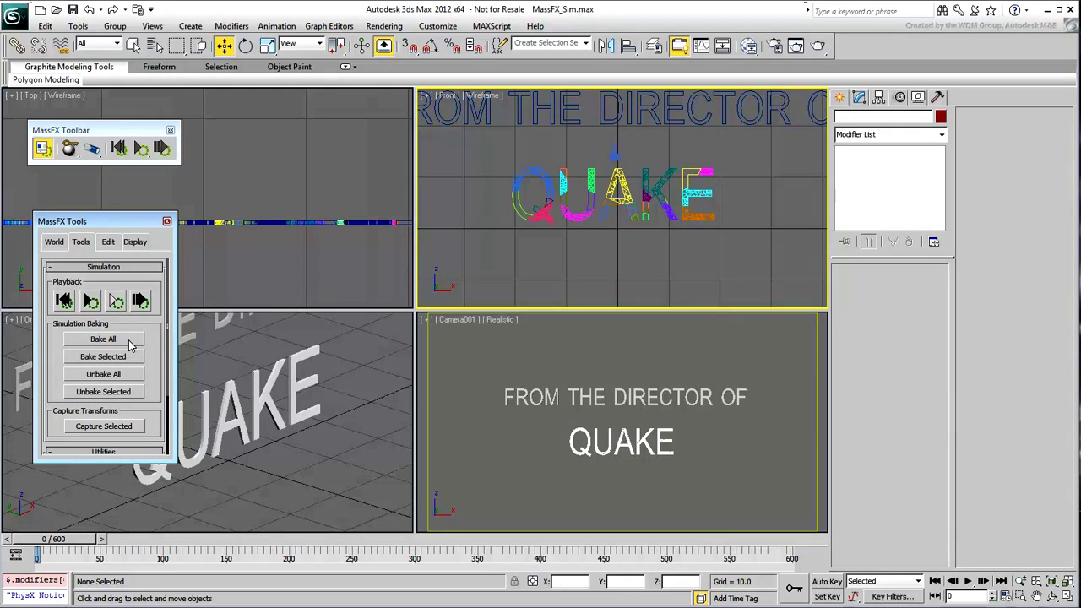
pyautogui.click(454, 379)
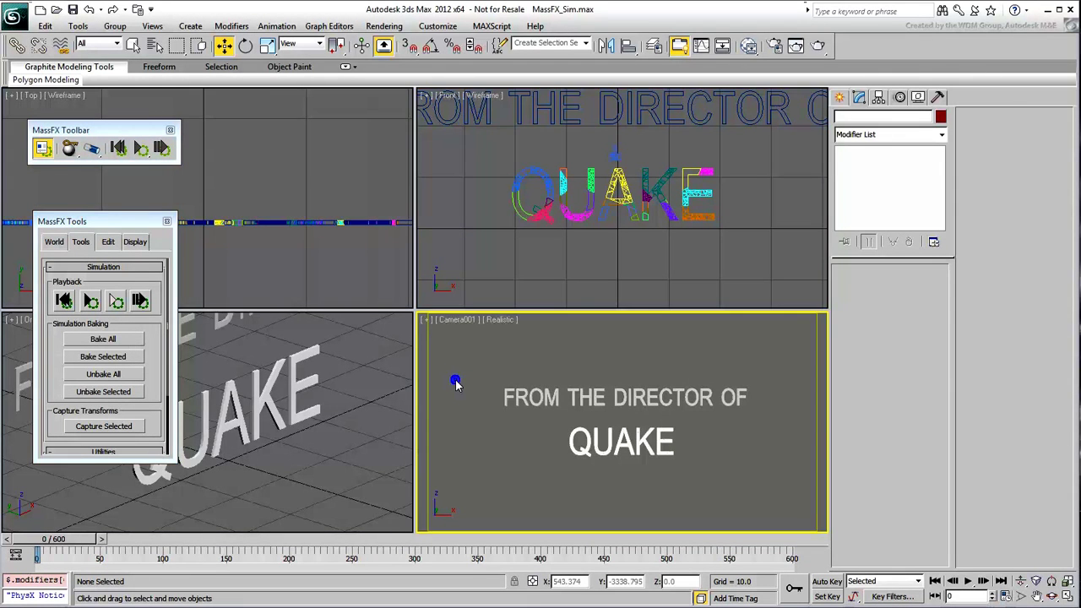
pyautogui.hotkey('alt', 'w')
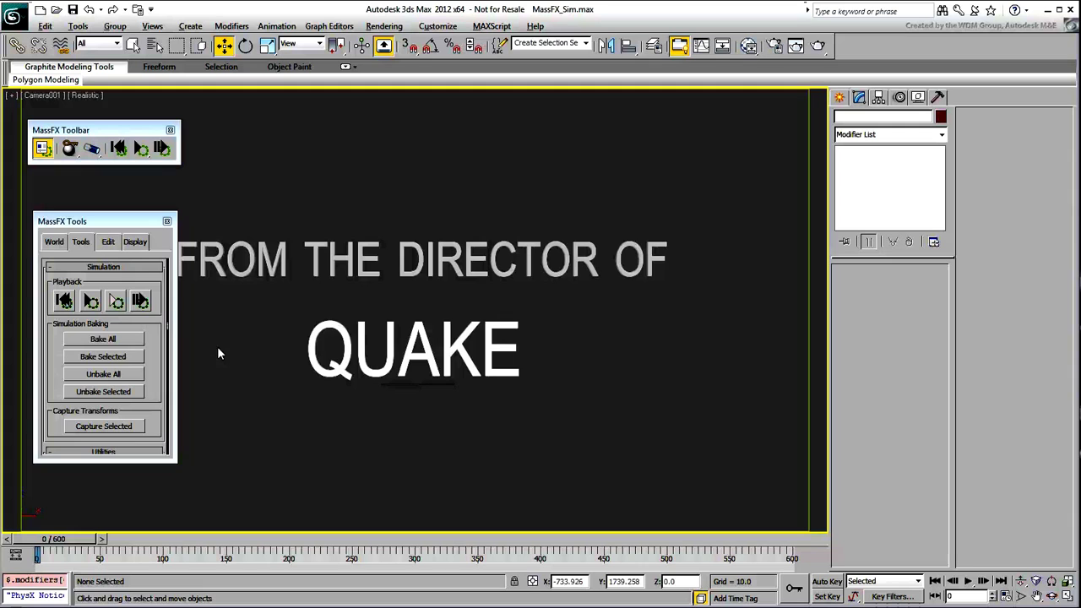
pyautogui.click(118, 339)
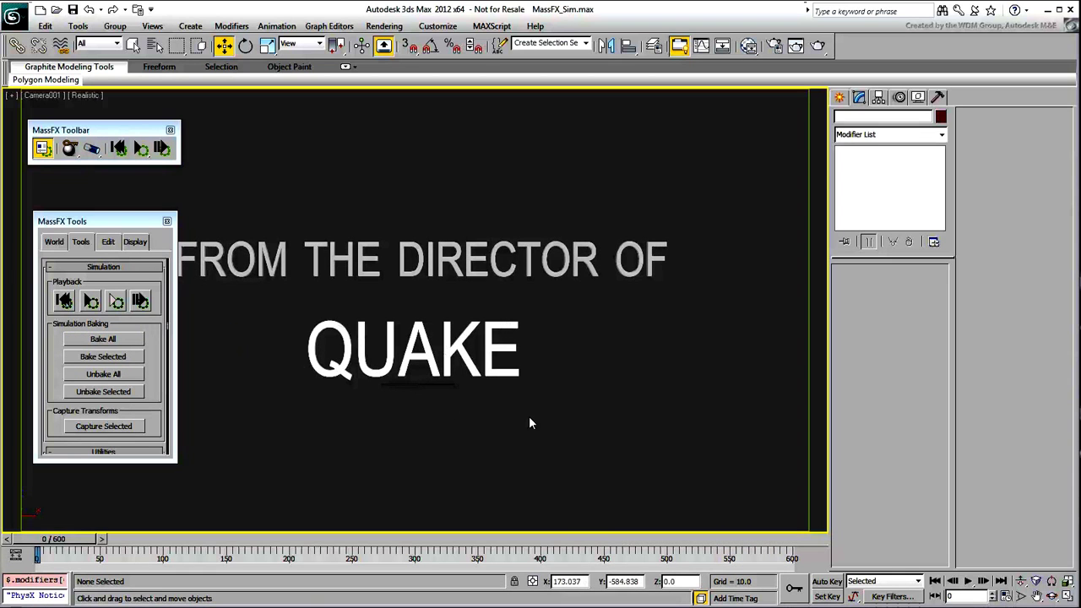
pyautogui.click(969, 583)
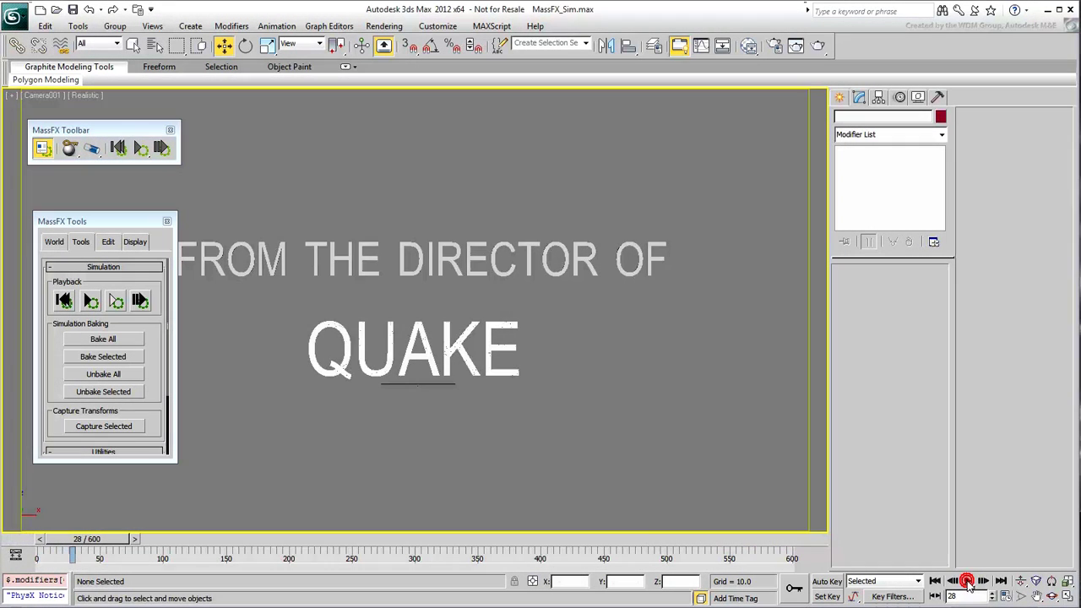
pyautogui.click(969, 582)
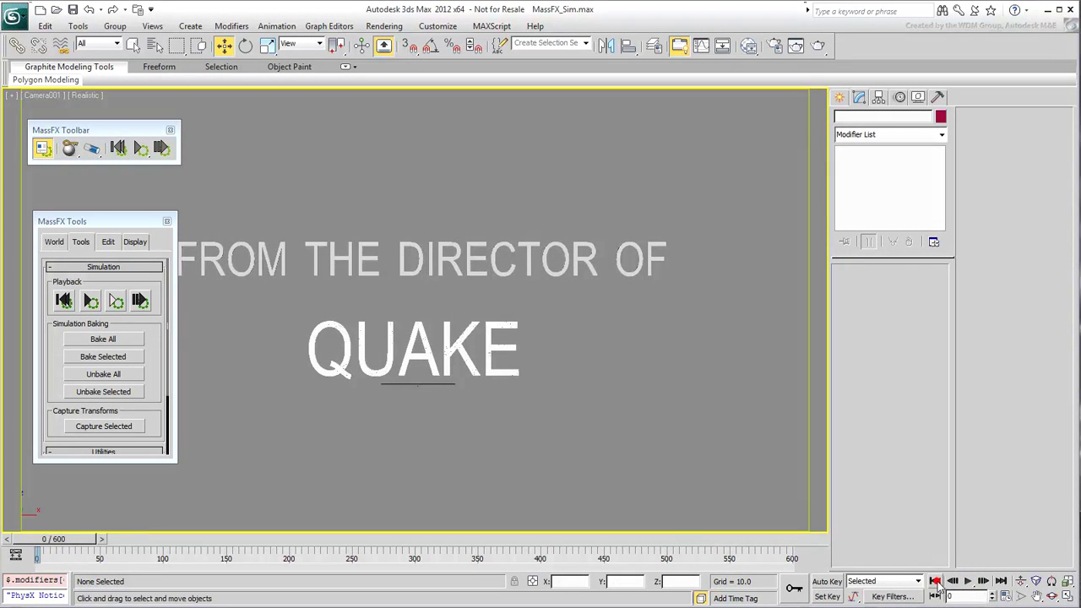